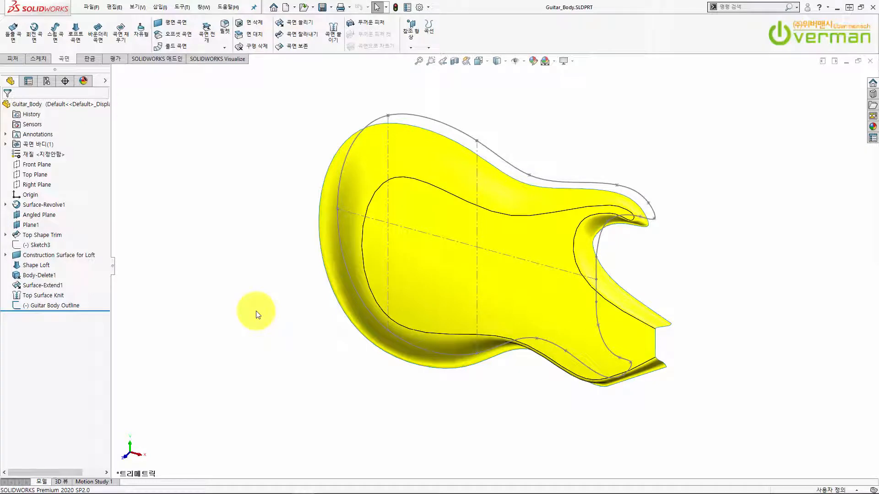
# Examine the Shape Loft face, the Top Surface Knit body and the Guitar Body Outline sketch from several angles
pyautogui.click(64, 304)
pyautogui.moveTo(577, 311)
pyautogui.mouseDown(button='middle')
pyautogui.moveTo(513, 311)
pyautogui.moveTo(595, 309)
pyautogui.moveTo(585, 317)
pyautogui.mouseUp(button='middle')
pyautogui.click(261, 225)
pyautogui.click(439, 160)
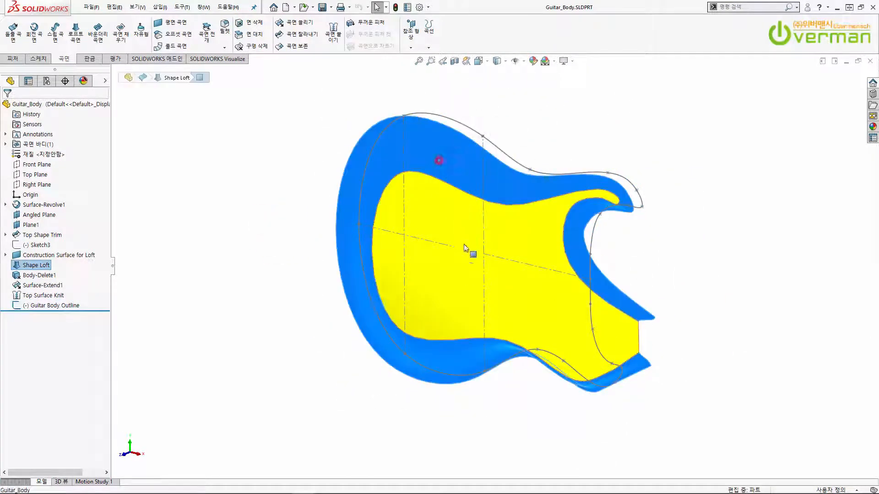
pyautogui.moveTo(349, 290); pyautogui.dragTo(210, 261, button='middle')
pyautogui.click(211, 262)
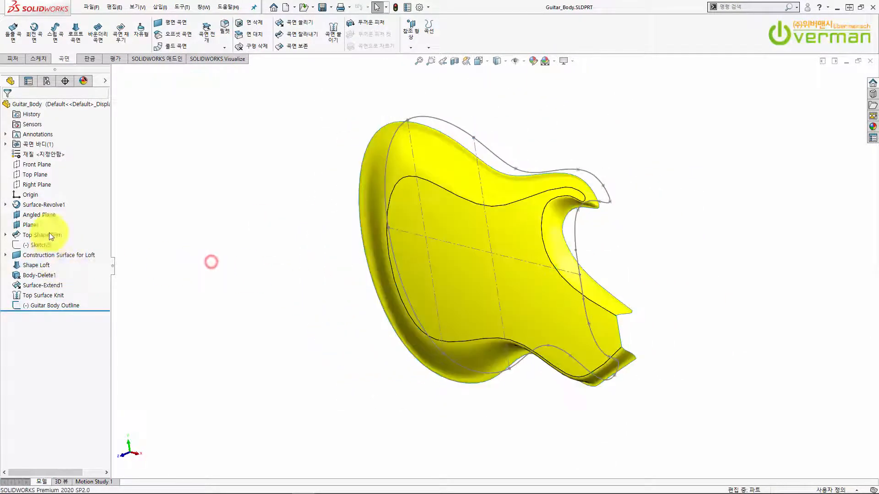
pyautogui.click(5, 145)
pyautogui.click(31, 154)
pyautogui.moveTo(306, 274); pyautogui.dragTo(327, 279, button='middle')
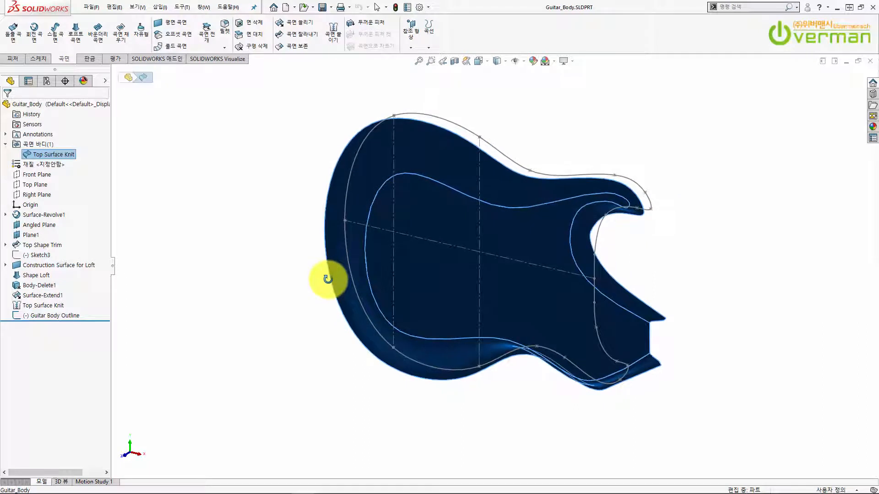
pyautogui.click(295, 285)
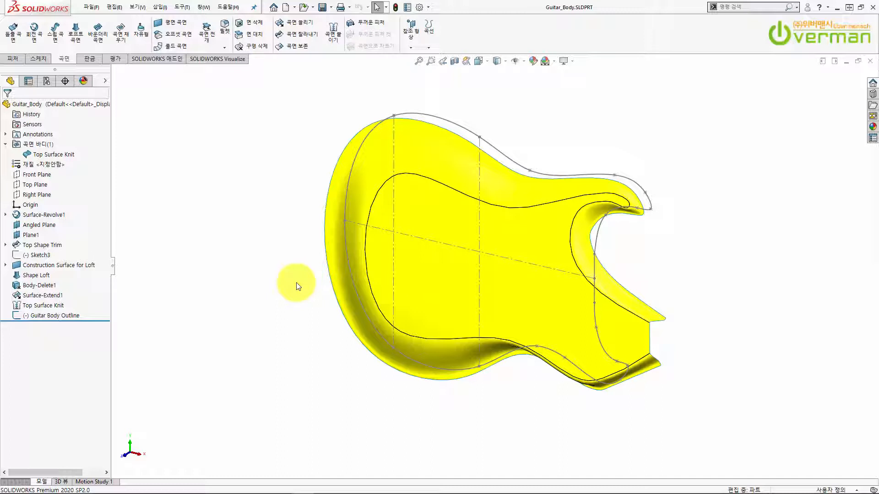
pyautogui.click(500, 153)
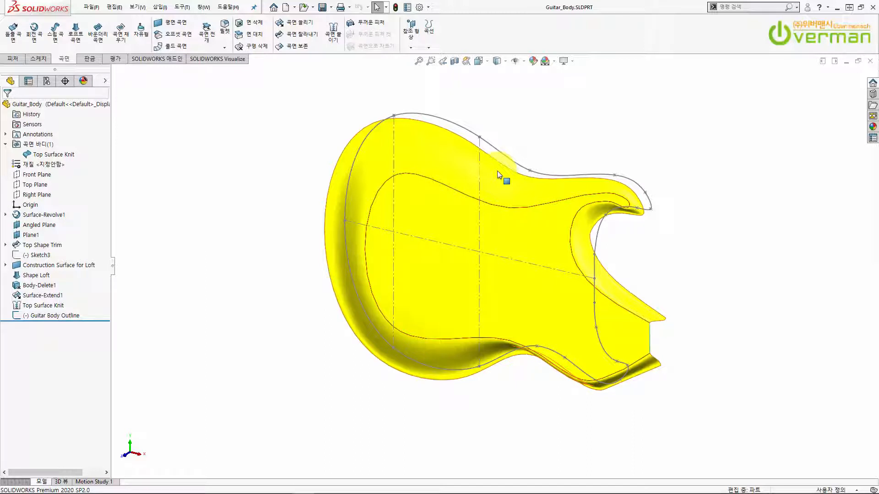
pyautogui.click(70, 315)
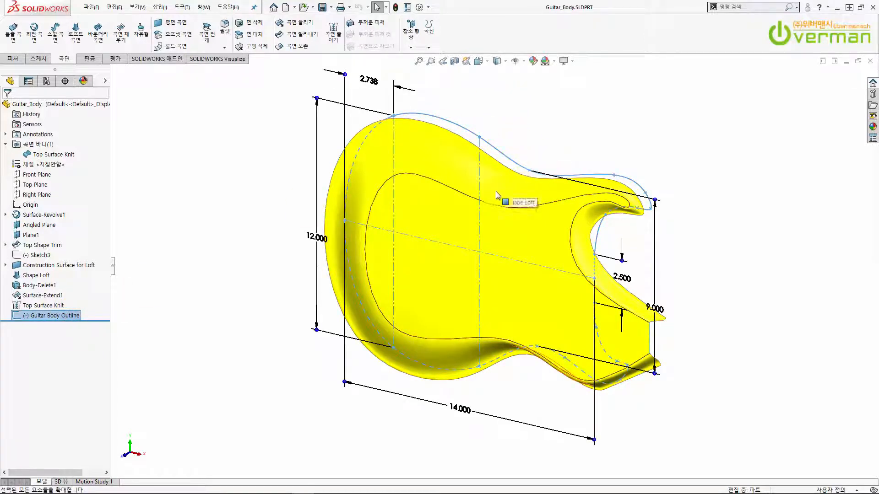
pyautogui.moveTo(526, 233)
pyautogui.mouseDown(button='middle')
pyautogui.moveTo(477, 219)
pyautogui.moveTo(416, 218)
pyautogui.moveTo(413, 229)
pyautogui.moveTo(504, 210)
pyautogui.moveTo(521, 235)
pyautogui.mouseUp(button='middle')
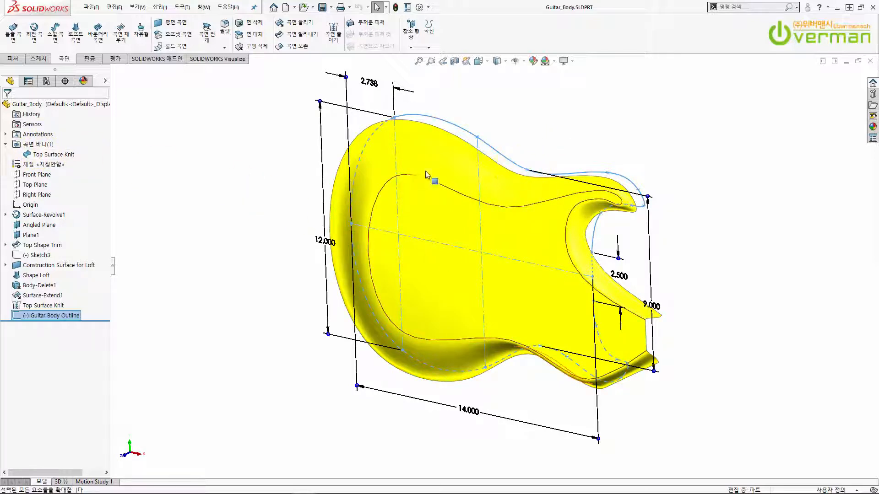
pyautogui.click(239, 196)
# Start a blind boss extrusion of the Guitar Body Outline sketch, pulled out to a depth of 5.8 in
pyautogui.click(69, 315)
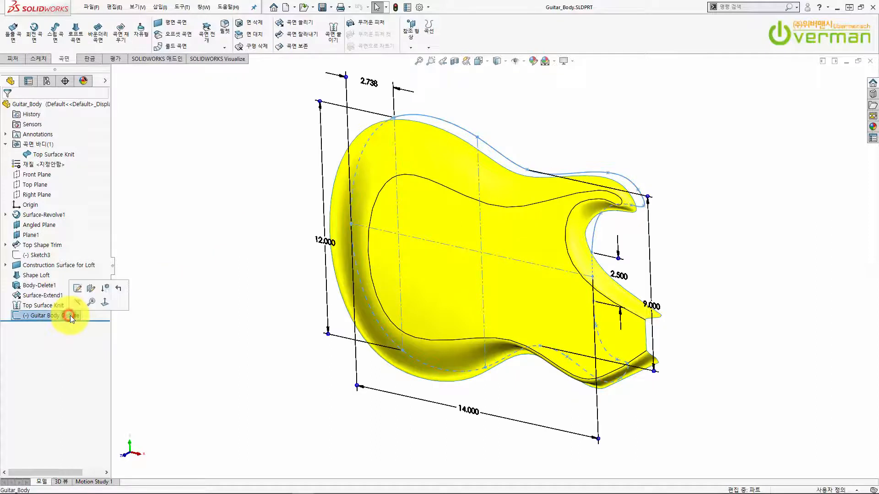
pyautogui.click(15, 62)
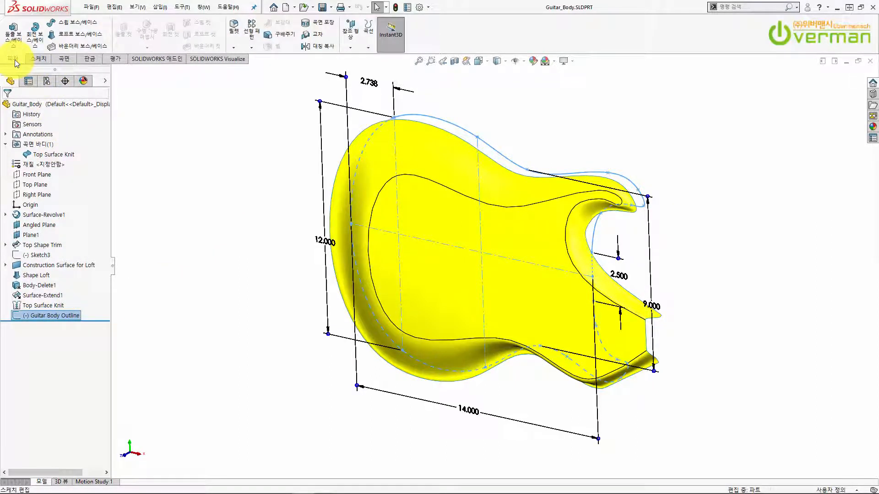
pyautogui.click(13, 39)
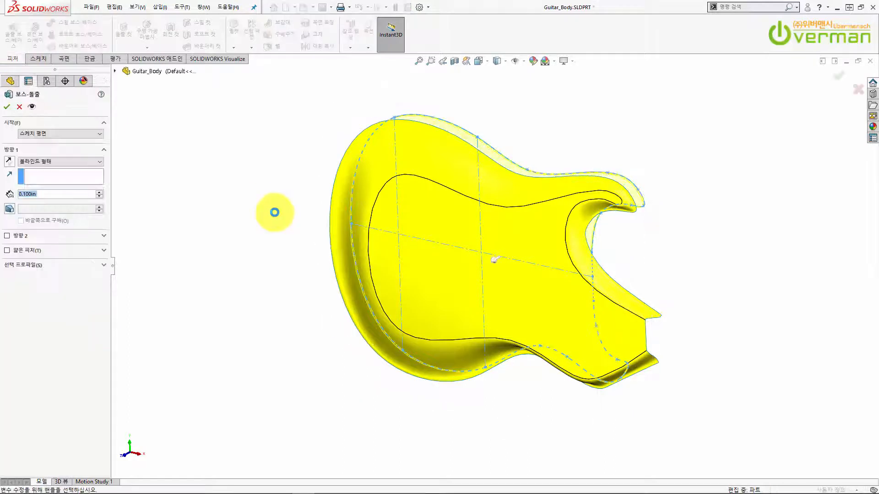
pyautogui.moveTo(496, 261); pyautogui.dragTo(387, 392)
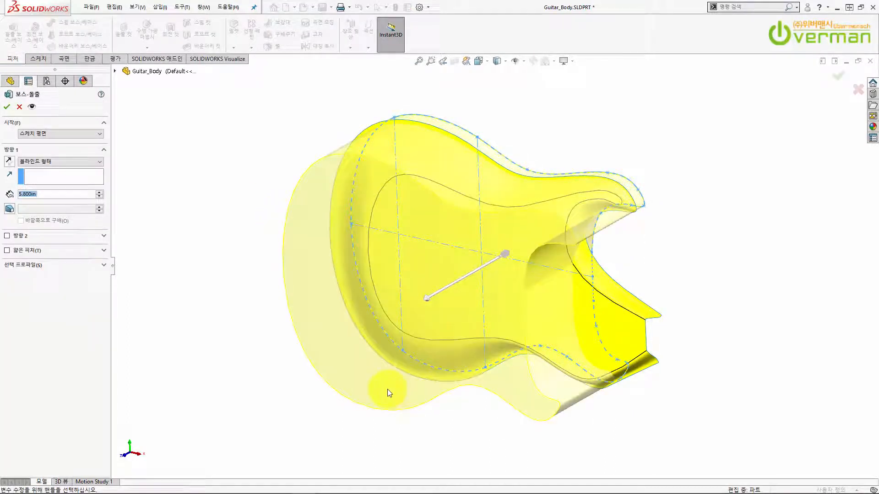
# Try the Up To Surface end condition for the boss extrusion, with Top Surface Knit as the limit, and check the preview
pyautogui.click(54, 162)
pyautogui.click(40, 181)
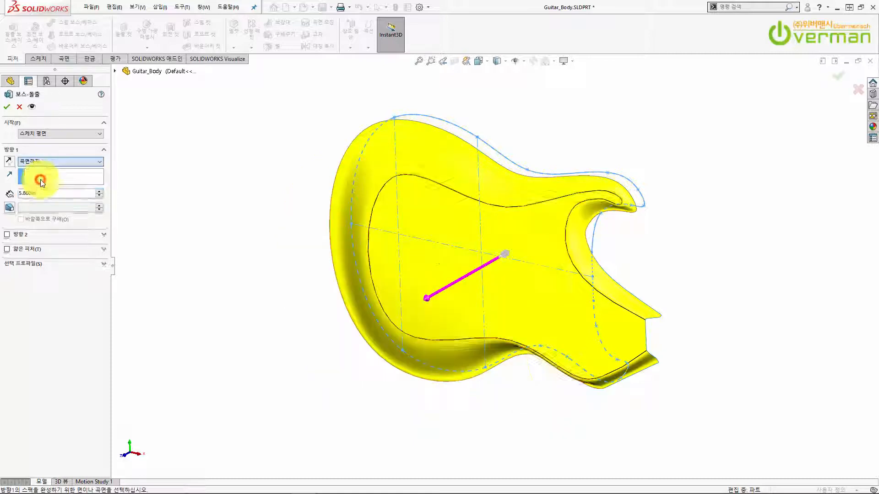
pyautogui.moveTo(549, 257); pyautogui.dragTo(462, 224, button='middle')
pyautogui.click(427, 348)
pyautogui.moveTo(397, 320); pyautogui.dragTo(395, 268, button='middle')
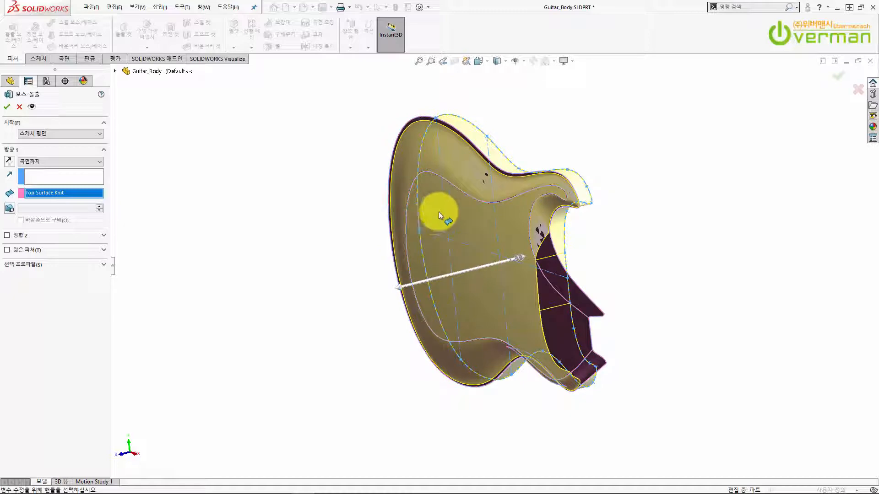
pyautogui.moveTo(451, 190); pyautogui.dragTo(523, 274, button='middle')
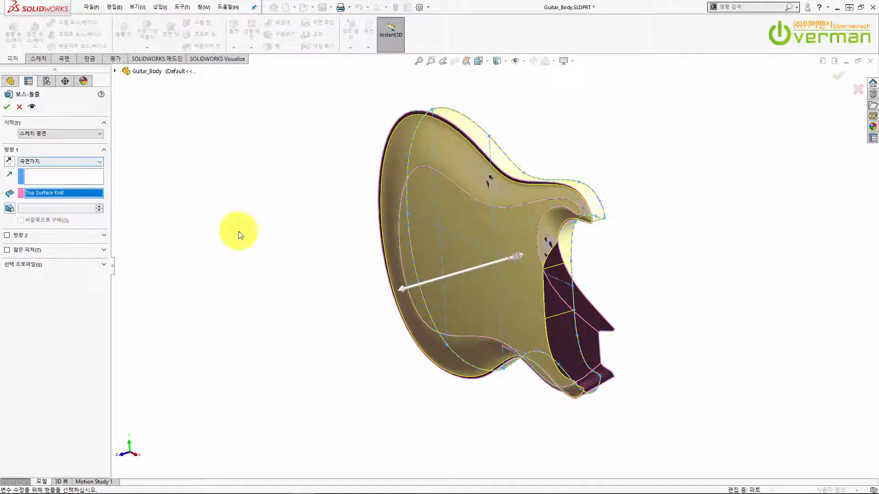
pyautogui.moveTo(570, 343); pyautogui.dragTo(548, 260, button='middle')
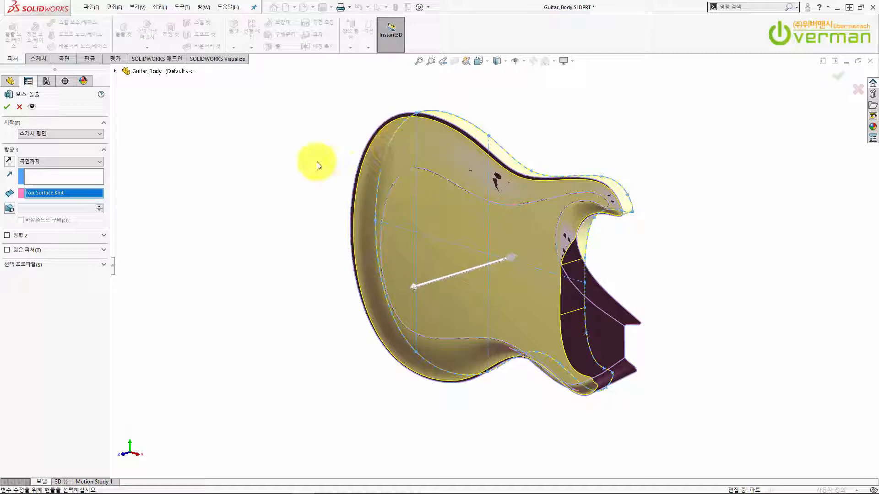
# Set the boss extrusion's end condition to Up To Body with Top Surface Knit as the target, and finish the solid
pyautogui.click(63, 163)
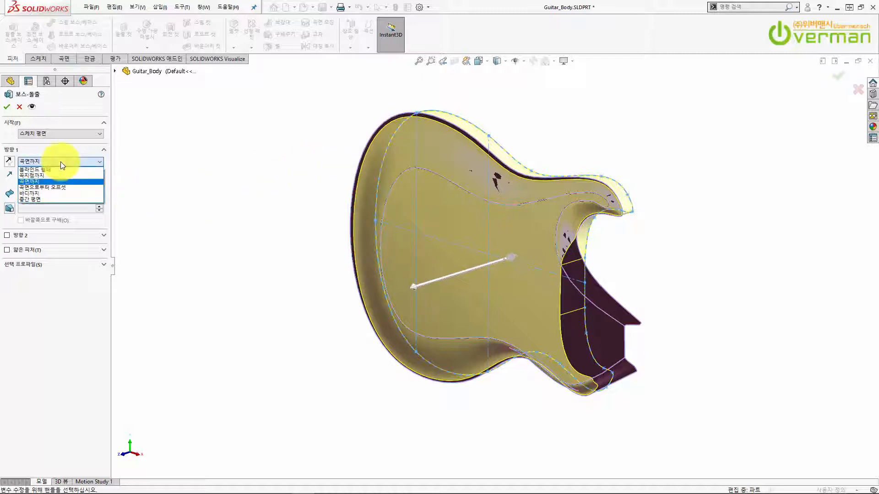
pyautogui.click(36, 194)
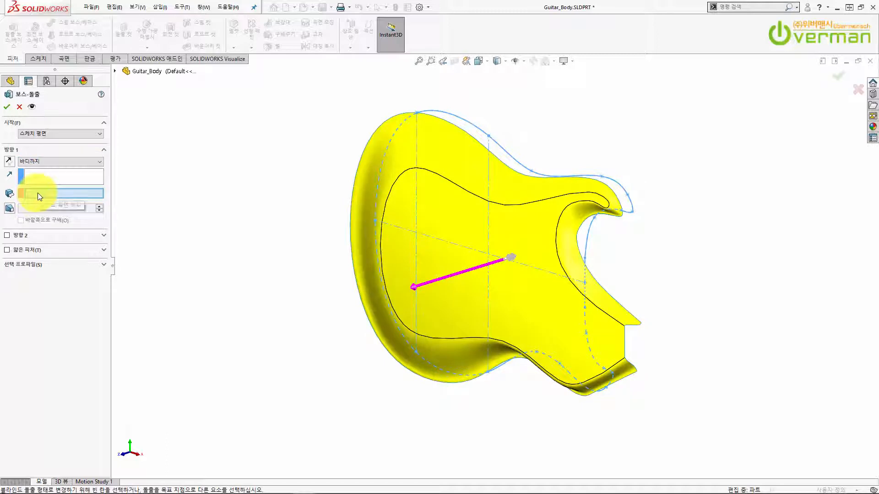
pyautogui.click(359, 219)
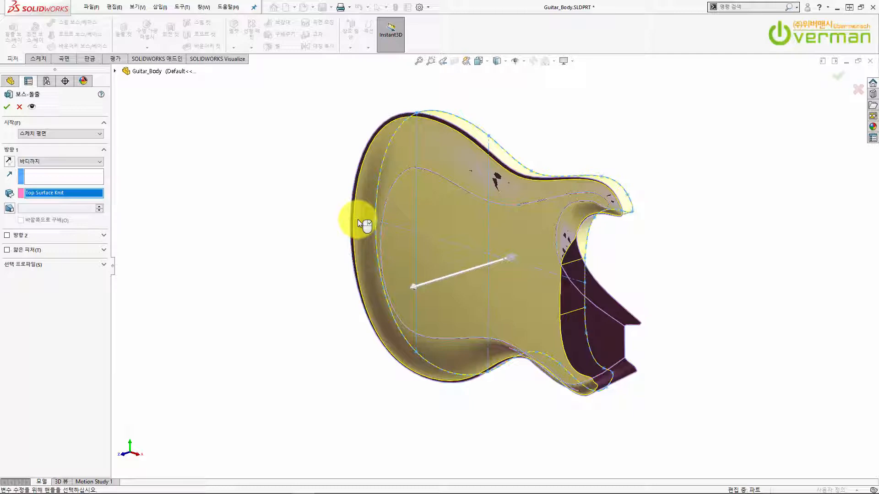
pyautogui.click(834, 76)
pyautogui.click(690, 292)
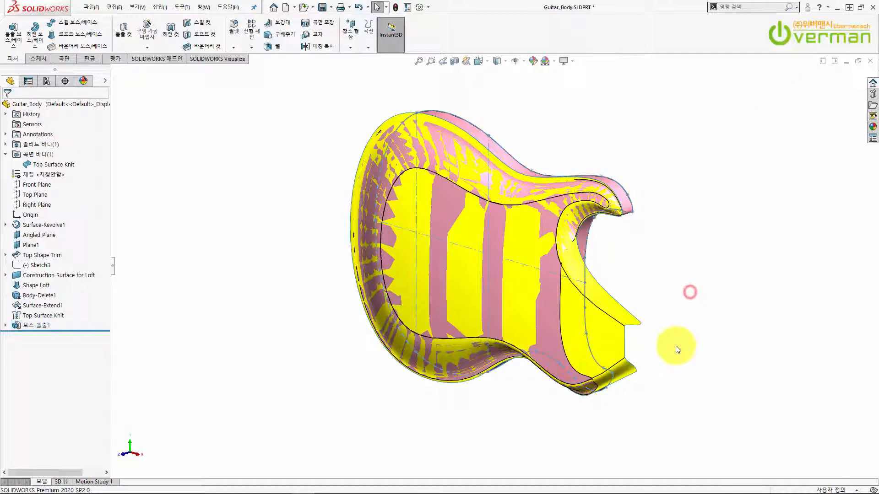
# Hide the Top Surface Knit body to inspect the extruded solid beneath, and show the surface again
pyautogui.click(608, 343)
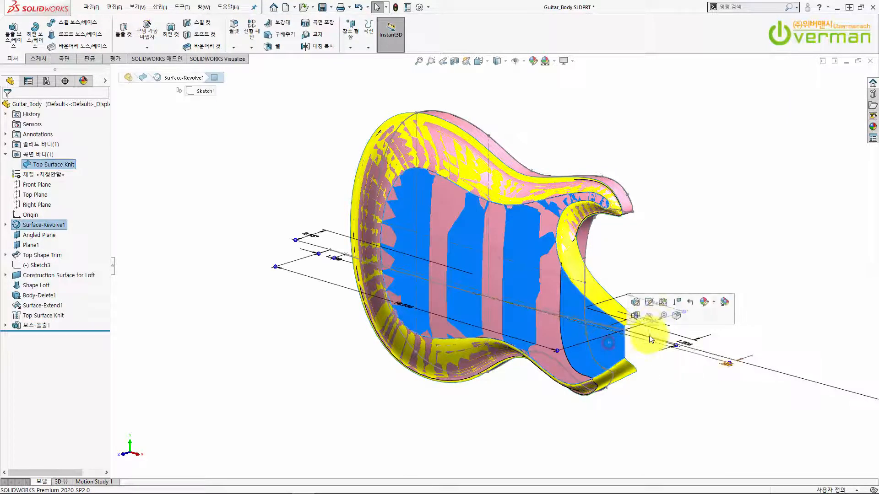
pyautogui.click(672, 408)
pyautogui.moveTo(672, 407); pyautogui.dragTo(494, 265, button='middle')
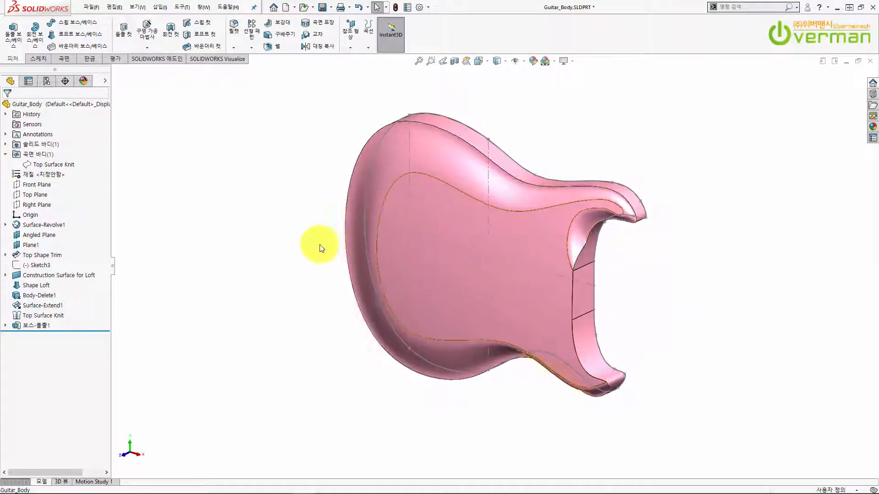
pyautogui.click(57, 165)
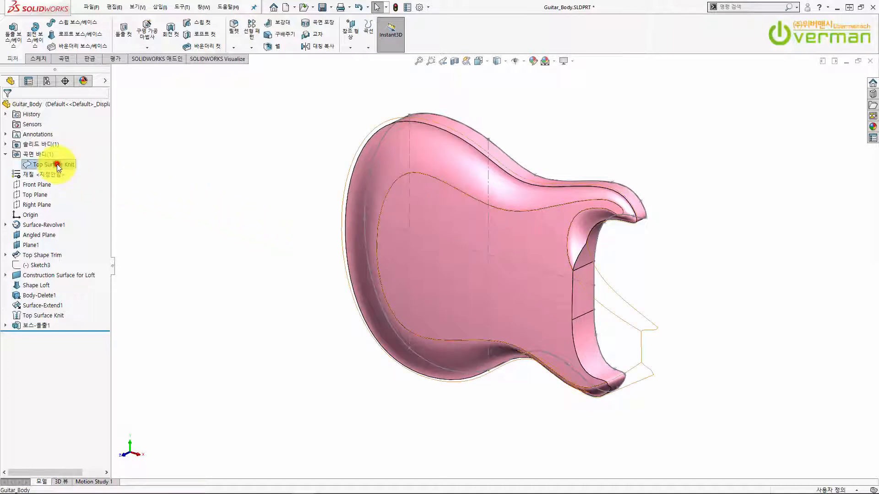
pyautogui.click(67, 153)
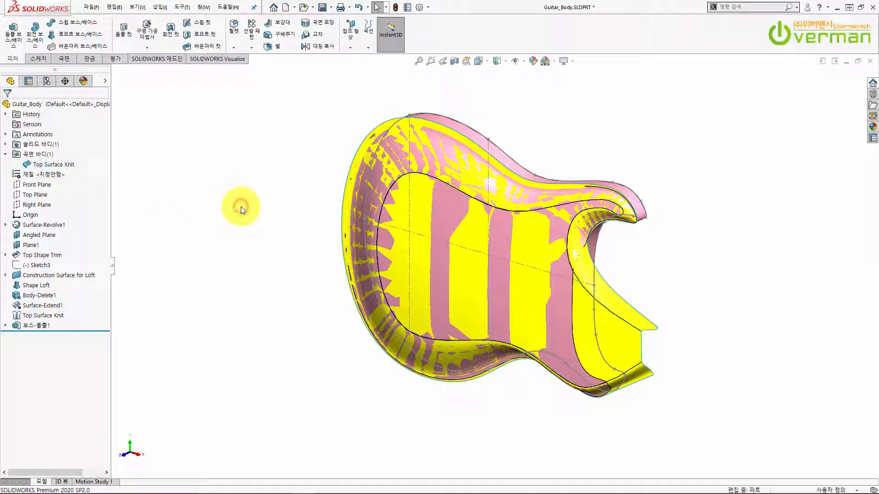
# Edit the boss extrusion to use a Blind end condition and reduce its depth
pyautogui.click(36, 324)
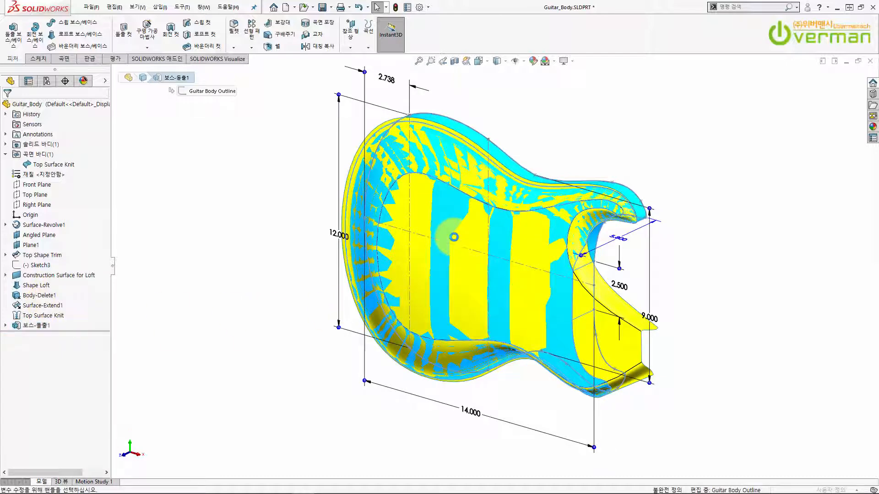
pyautogui.click(65, 162)
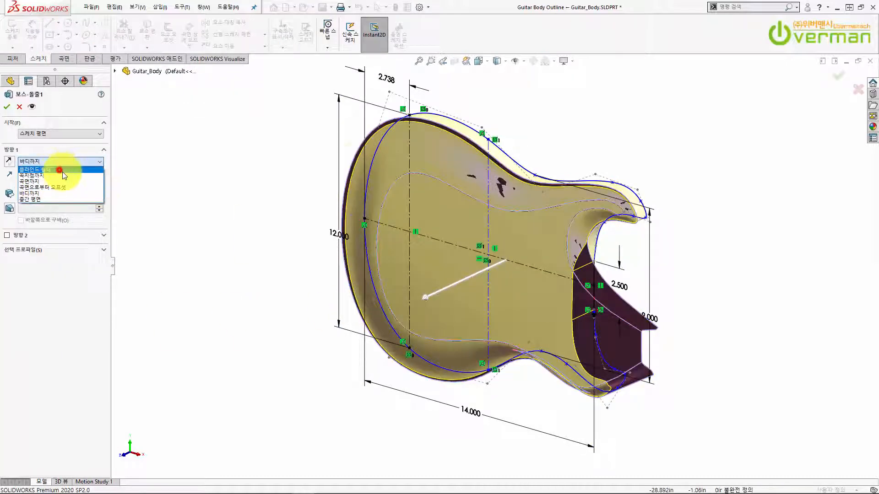
pyautogui.click(59, 169)
pyautogui.moveTo(439, 326); pyautogui.dragTo(419, 300, button='middle')
pyautogui.moveTo(418, 301); pyautogui.dragTo(452, 282)
pyautogui.rightClick(453, 283)
pyautogui.click(751, 296)
# Sketch on the solid's flat front face and convert that face's outline into sketch entities
pyautogui.moveTo(555, 280); pyautogui.dragTo(578, 309, button='middle')
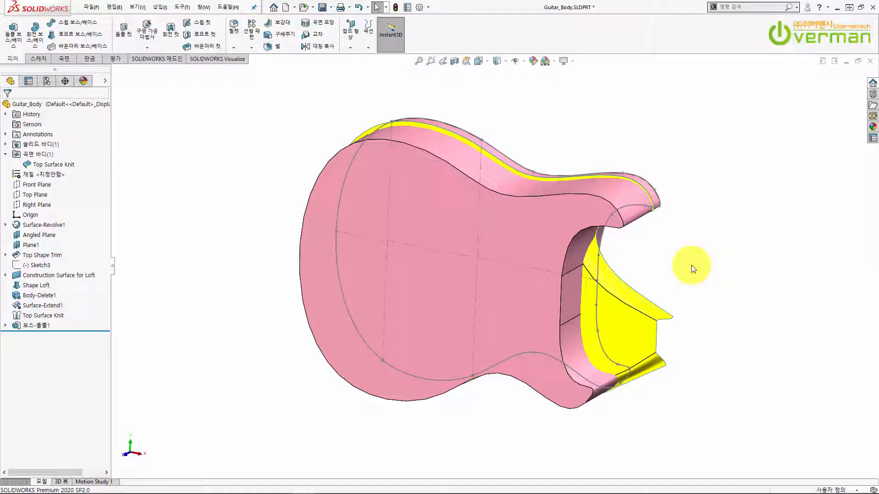
pyautogui.moveTo(613, 261)
pyautogui.mouseDown(button='middle')
pyautogui.moveTo(642, 300)
pyautogui.moveTo(620, 269)
pyautogui.moveTo(579, 272)
pyautogui.mouseUp(button='middle')
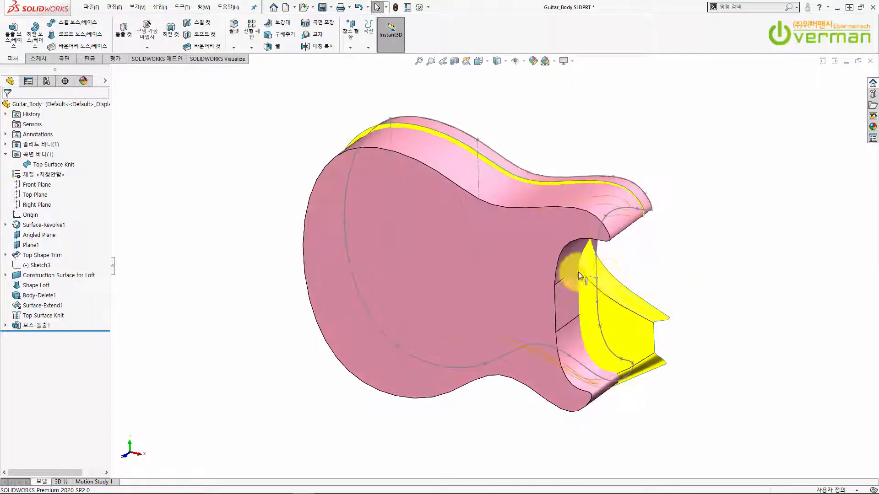
pyautogui.click(543, 231)
pyautogui.click(581, 204)
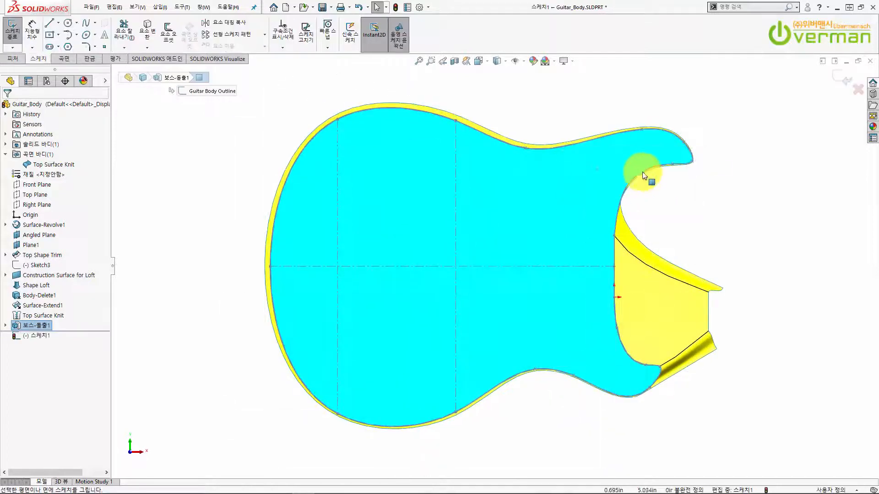
pyautogui.click(153, 22)
# Start an extruded cut from the converted outline, using Up To Surface with Top Surface Knit as the limit
pyautogui.moveTo(526, 253)
pyautogui.mouseDown(button='middle')
pyautogui.moveTo(497, 250)
pyautogui.moveTo(444, 183)
pyautogui.moveTo(408, 304)
pyautogui.moveTo(562, 270)
pyautogui.mouseUp(button='middle')
pyautogui.click(14, 58)
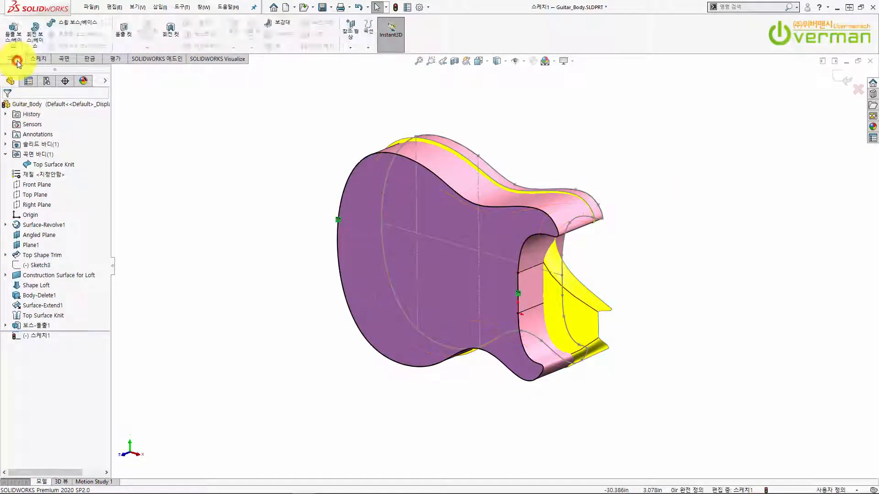
pyautogui.click(124, 41)
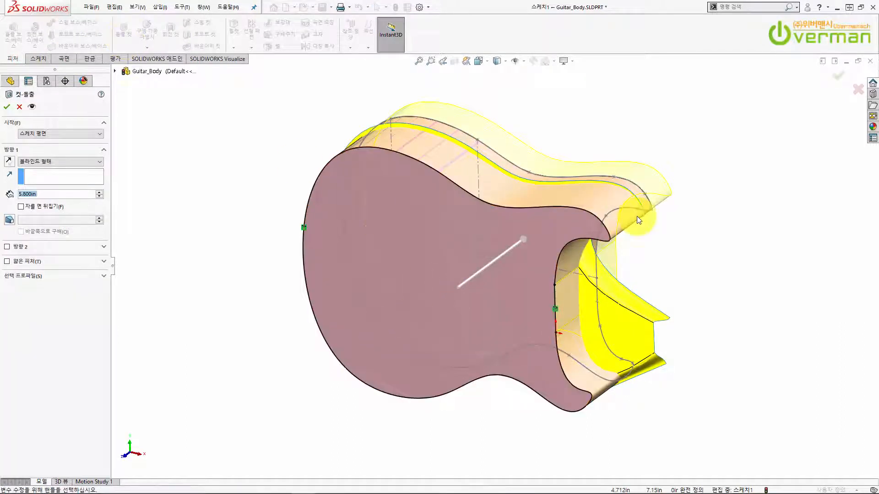
pyautogui.click(92, 163)
pyautogui.click(59, 187)
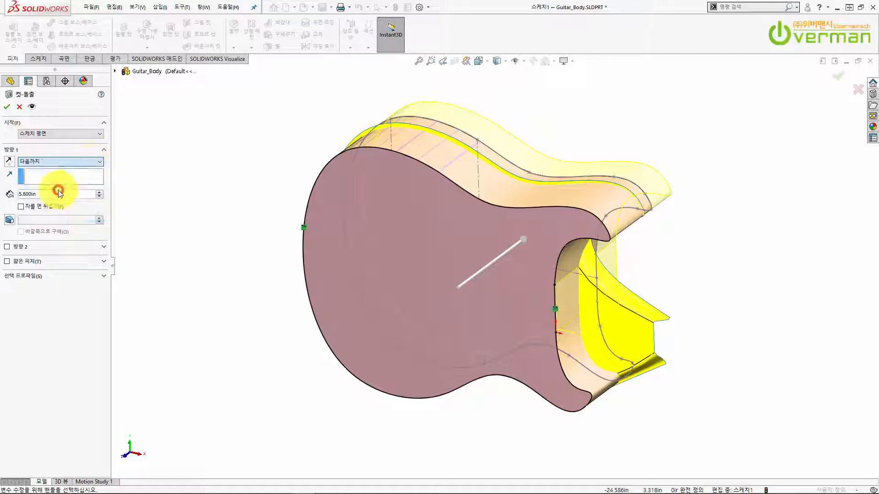
pyautogui.click(64, 161)
pyautogui.click(39, 200)
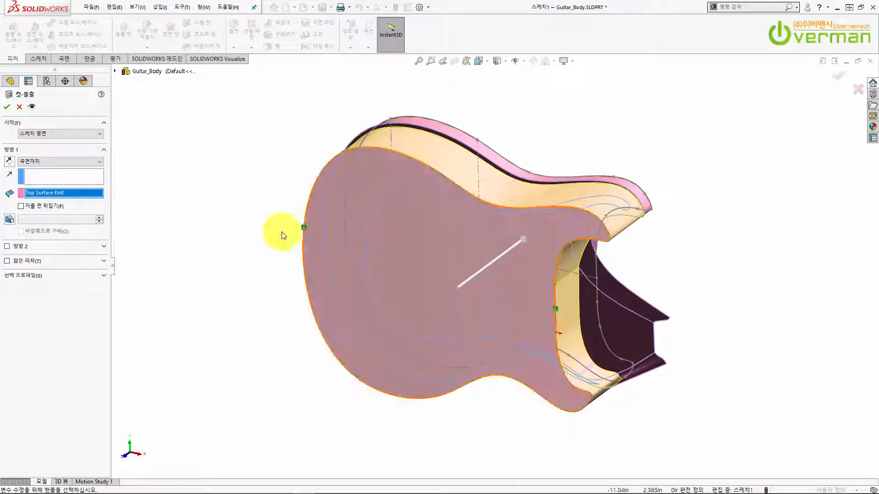
# Set the cut's end condition to Up To Body with Top Surface Knit as the target, and finish the cut
pyautogui.click(69, 162)
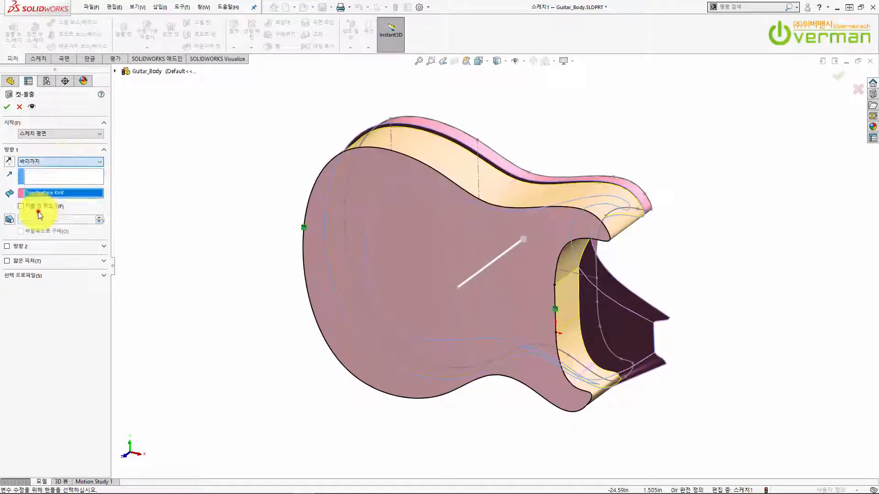
pyautogui.click(37, 212)
pyautogui.click(628, 327)
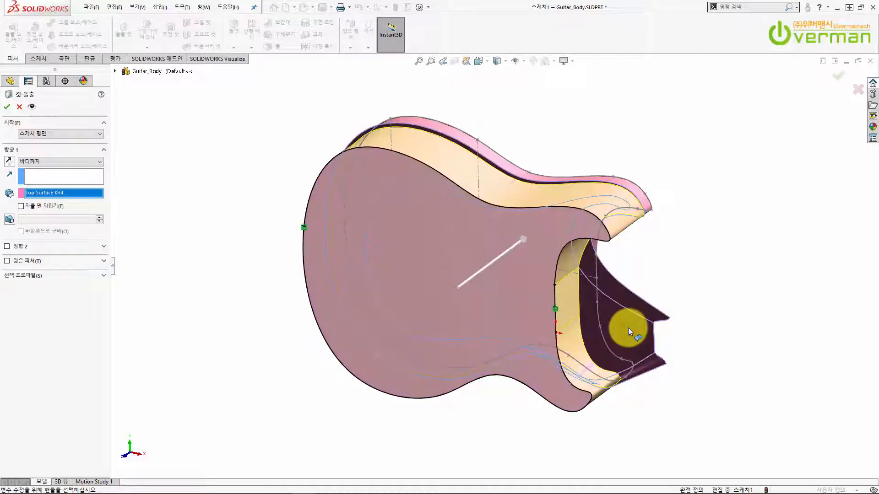
pyautogui.rightClick(628, 327)
pyautogui.click(731, 253)
pyautogui.moveTo(555, 351); pyautogui.dragTo(510, 356, button='middle')
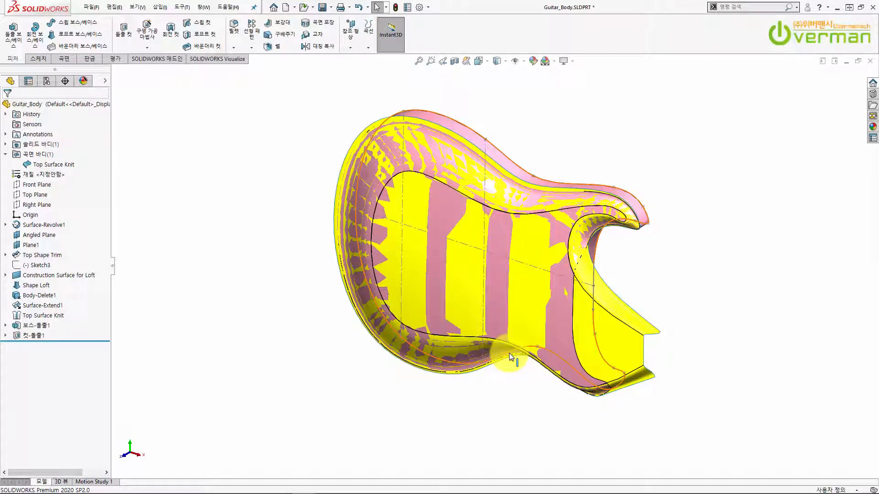
# Undo the extruded cut and exit its converted outline sketch
pyautogui.hotkey('ctrl', 'z')
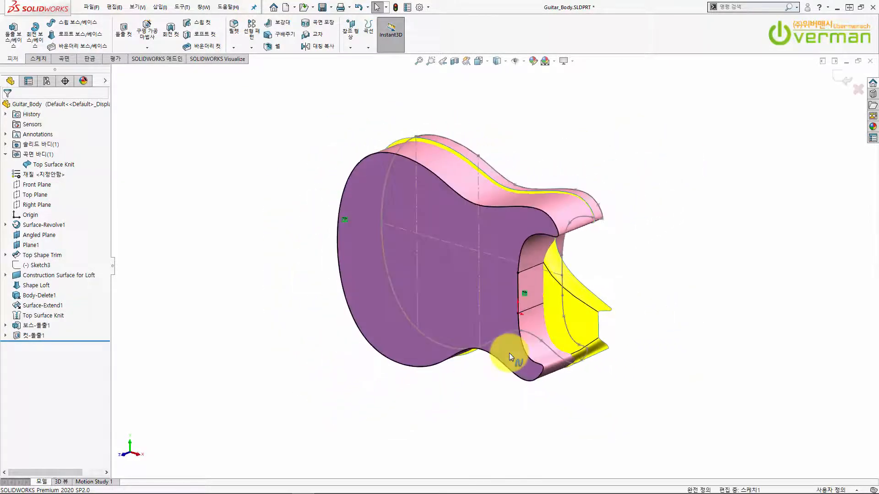
pyautogui.click(858, 90)
pyautogui.click(453, 256)
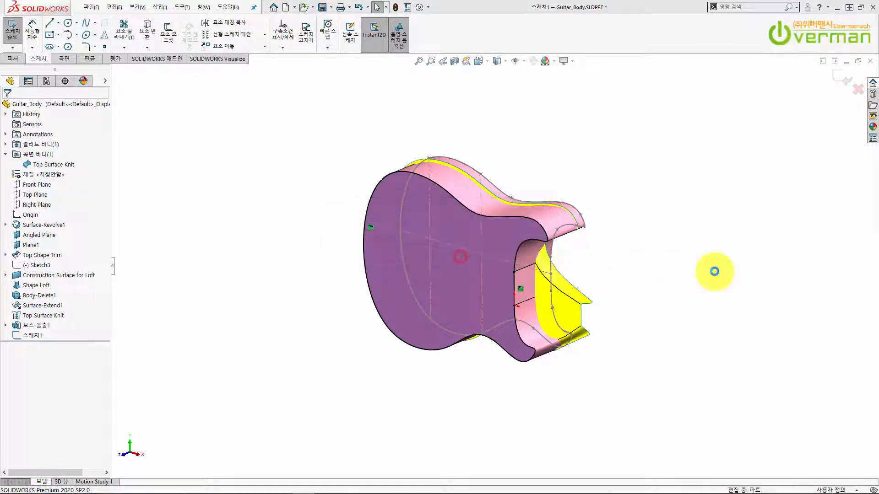
pyautogui.click(715, 272)
pyautogui.moveTo(524, 252); pyautogui.dragTo(461, 267, button='middle')
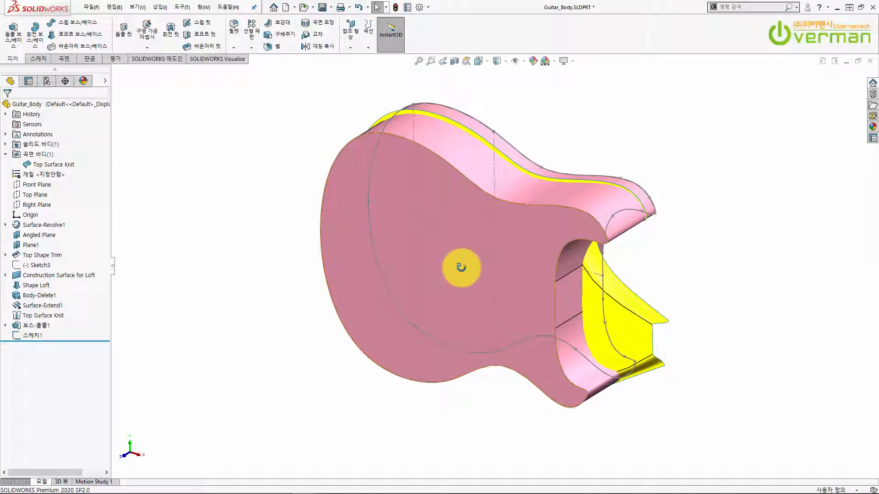
pyautogui.moveTo(461, 267); pyautogui.dragTo(461, 267, button='middle')
# Cut the solid body with Top Surface Knit using Cut With Surface, and undo the cut
pyautogui.click(632, 330)
pyautogui.click(65, 164)
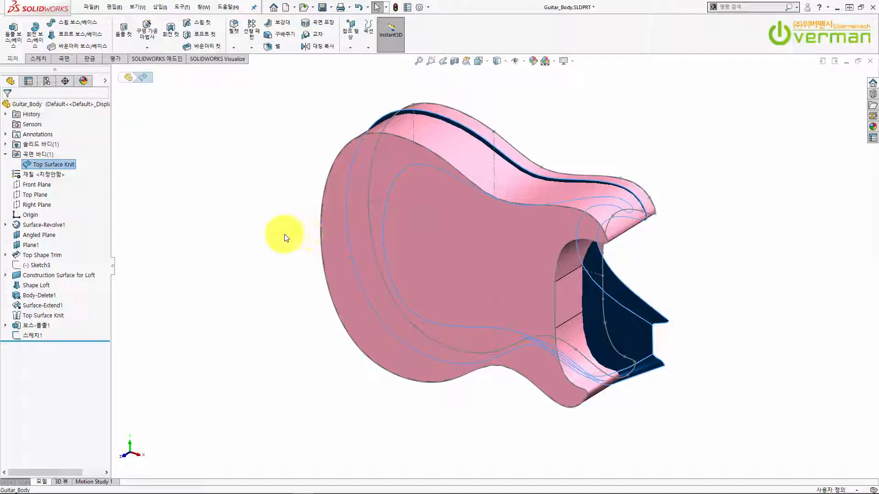
pyautogui.click(257, 220)
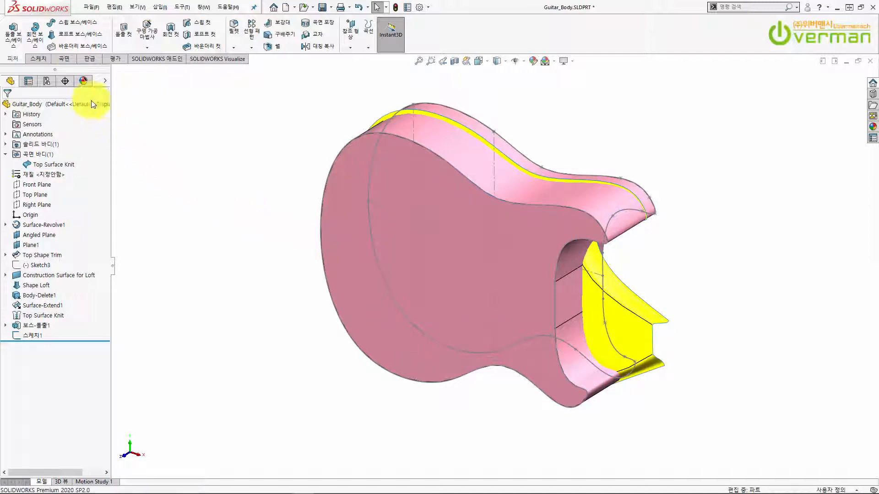
pyautogui.click(72, 57)
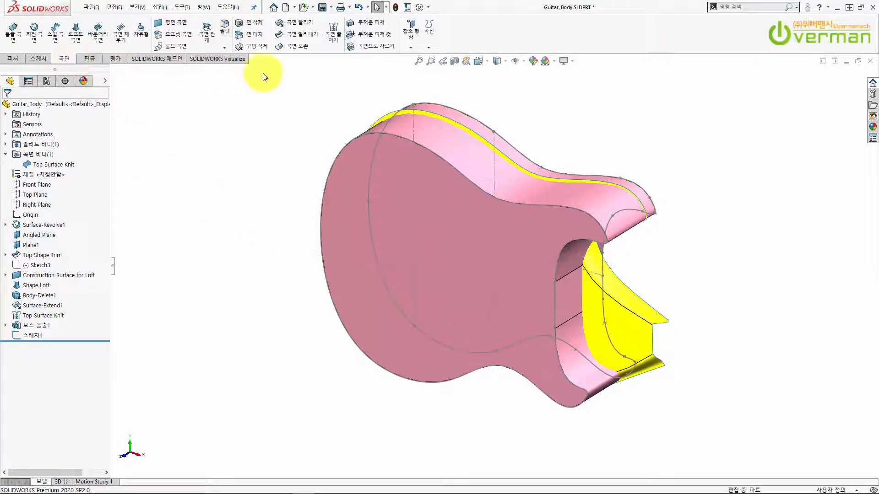
pyautogui.click(386, 48)
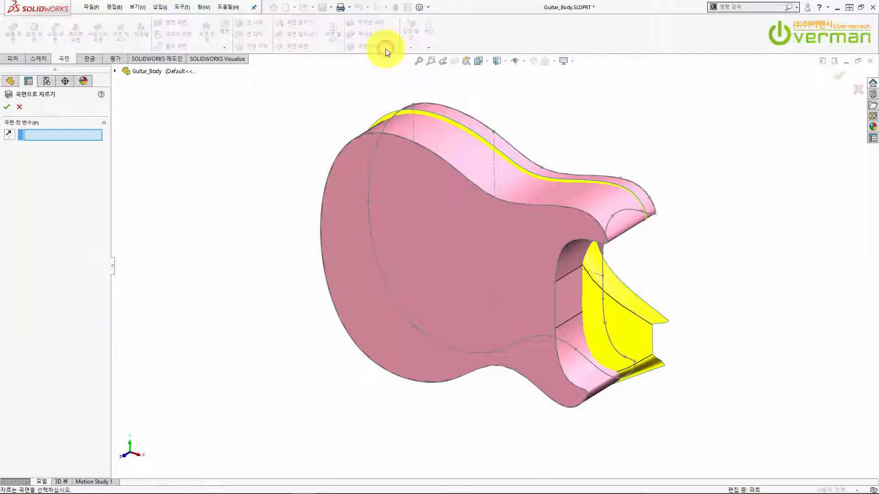
pyautogui.click(636, 337)
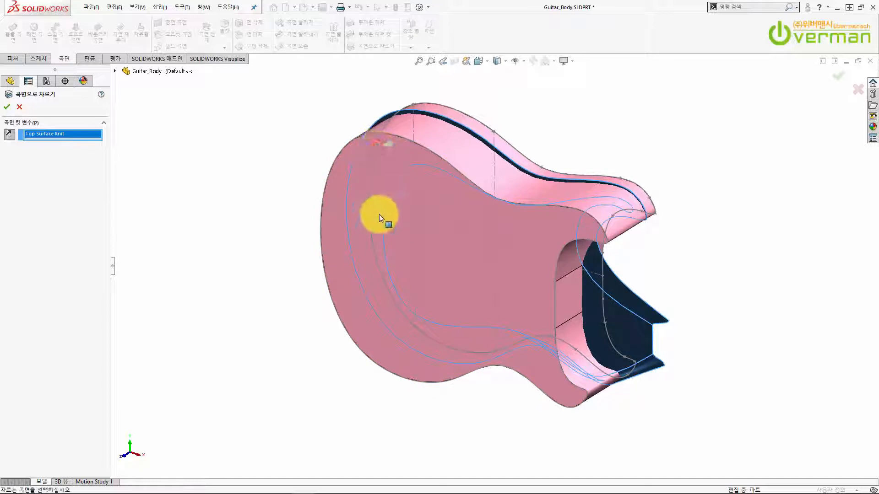
pyautogui.moveTo(474, 239); pyautogui.dragTo(507, 168, button='middle')
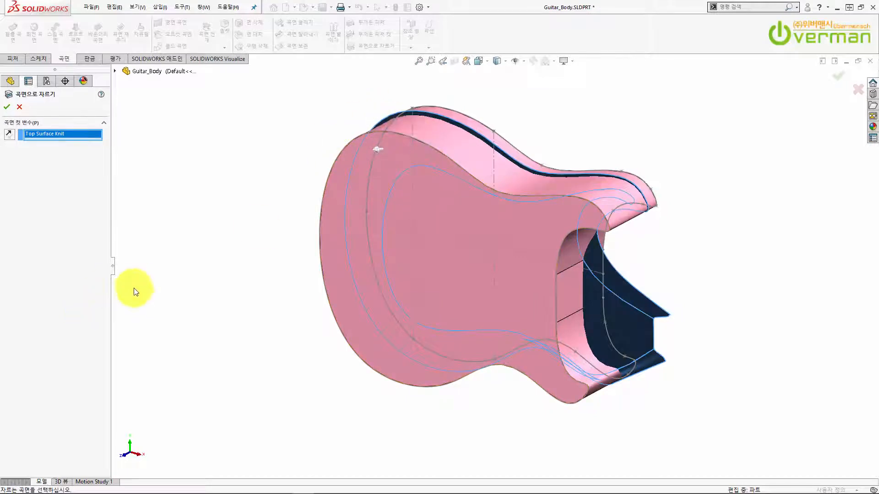
pyautogui.click(834, 78)
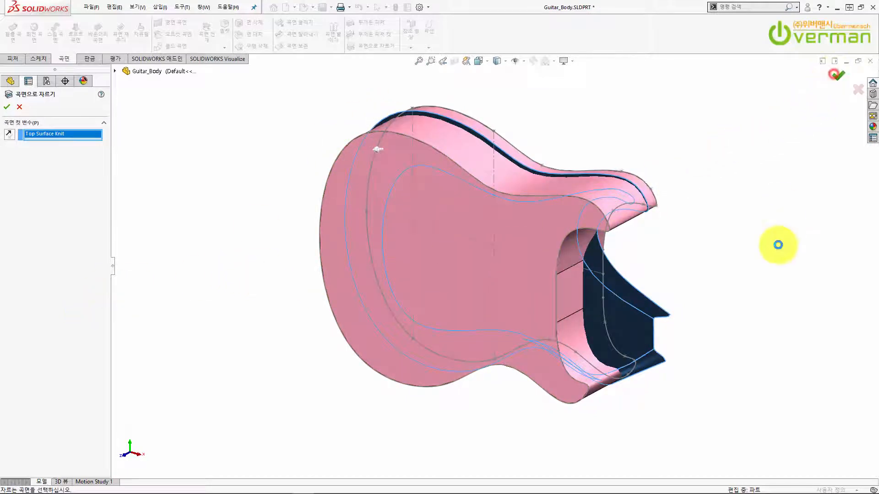
pyautogui.click(706, 369)
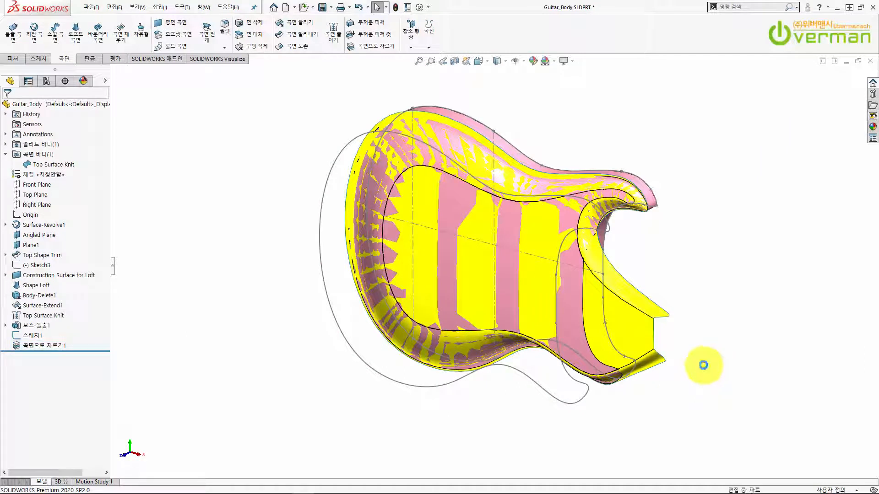
pyautogui.hotkey('ctrl', 'z')
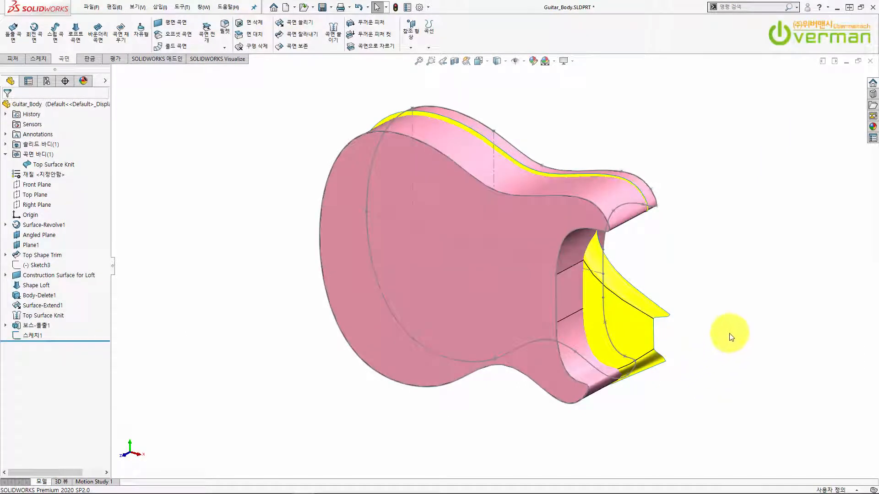
pyautogui.click(740, 320)
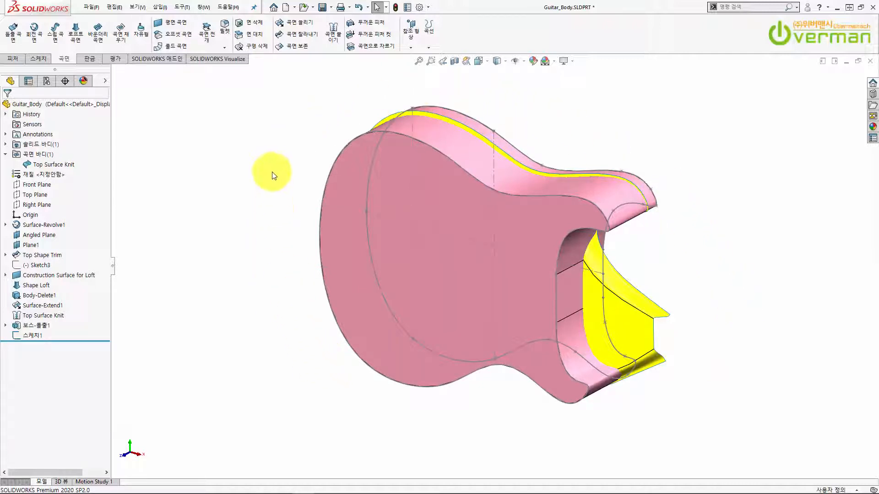
# Replace the solid's flat front face with the knitted top surface using Replace Face, and undo the replacement
pyautogui.click(258, 37)
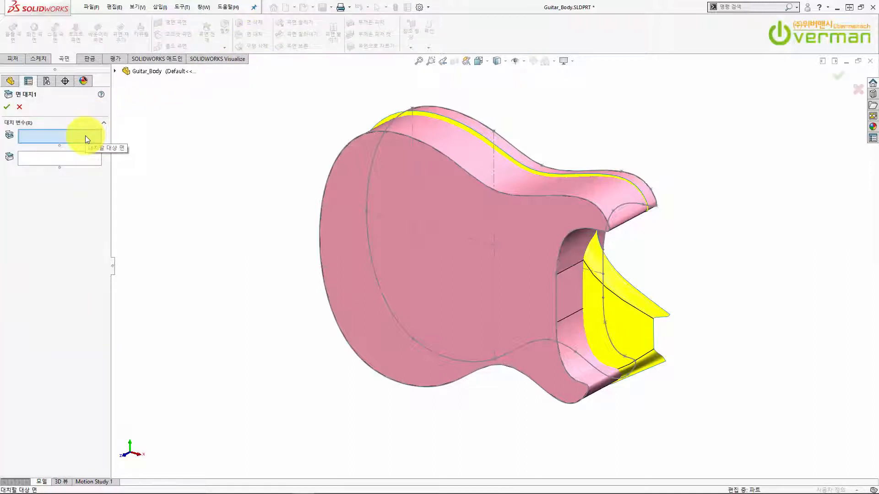
pyautogui.click(462, 206)
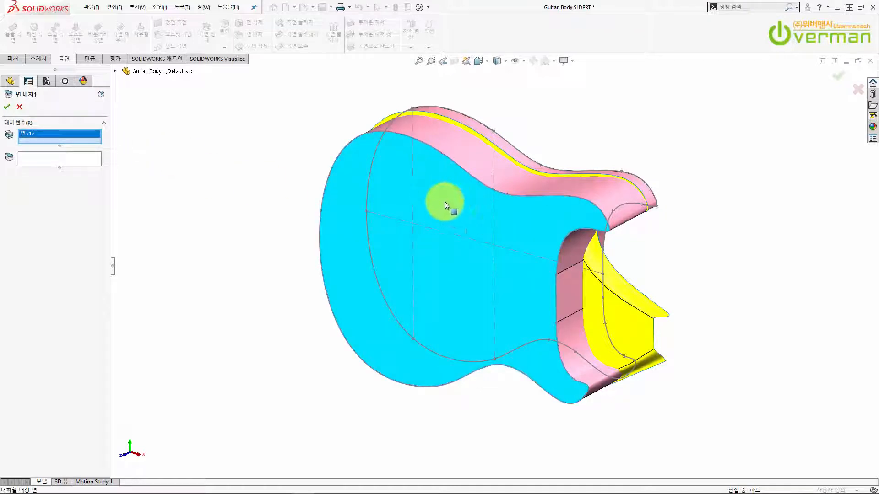
pyautogui.click(53, 163)
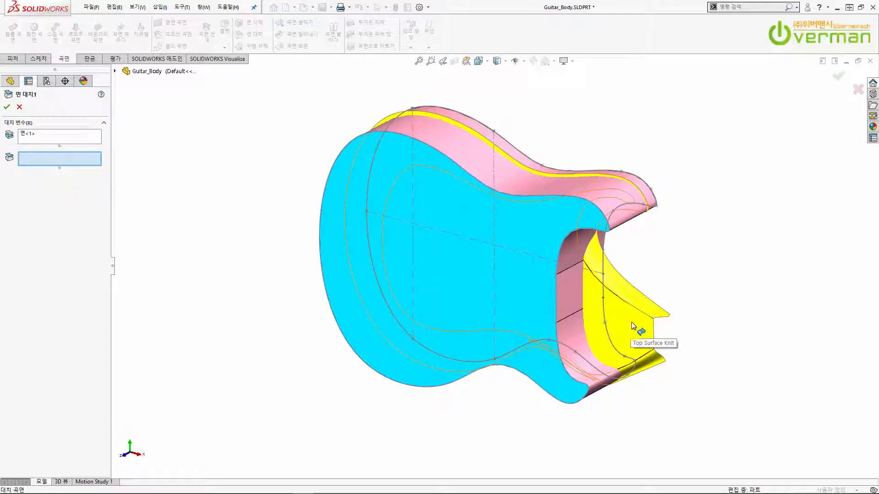
pyautogui.click(646, 357)
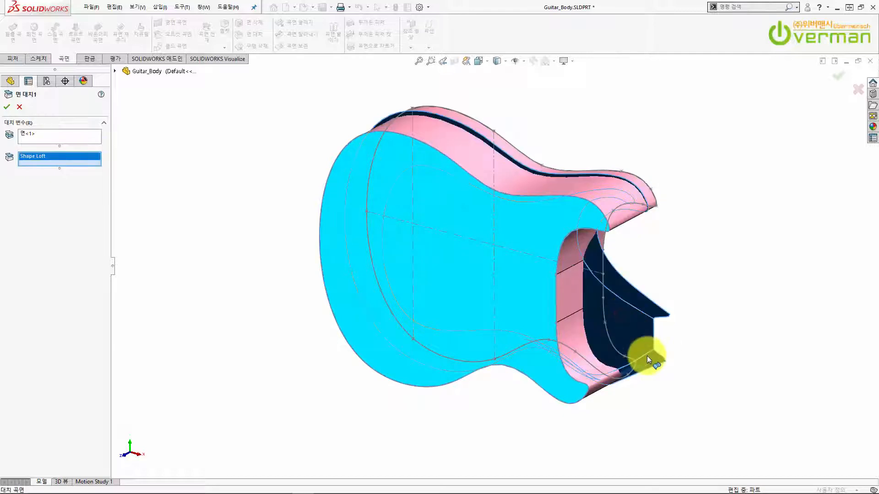
pyautogui.click(26, 133)
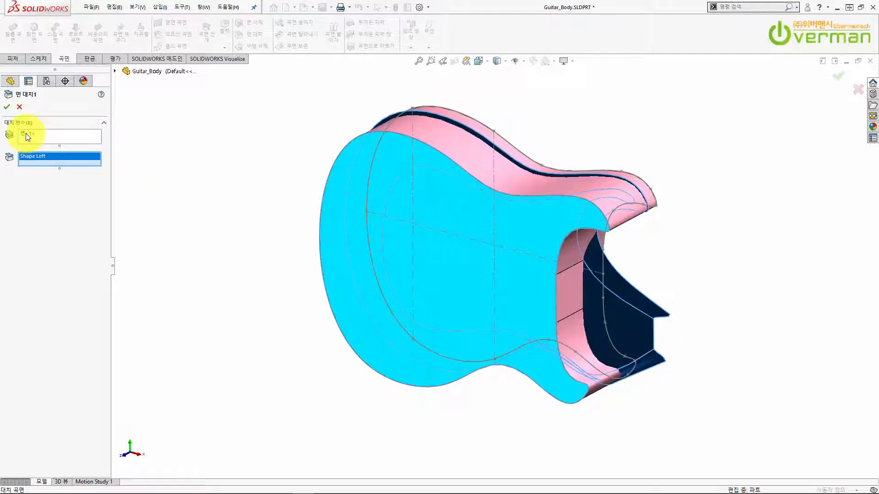
pyautogui.click(41, 159)
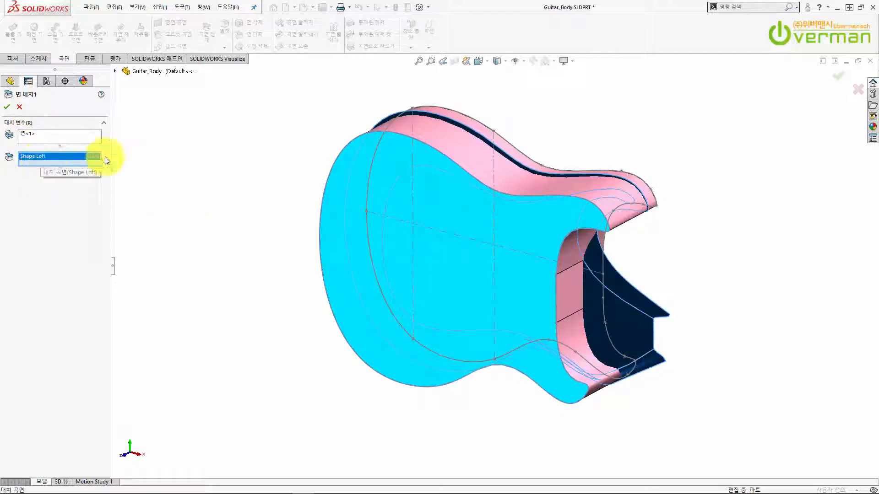
pyautogui.click(838, 74)
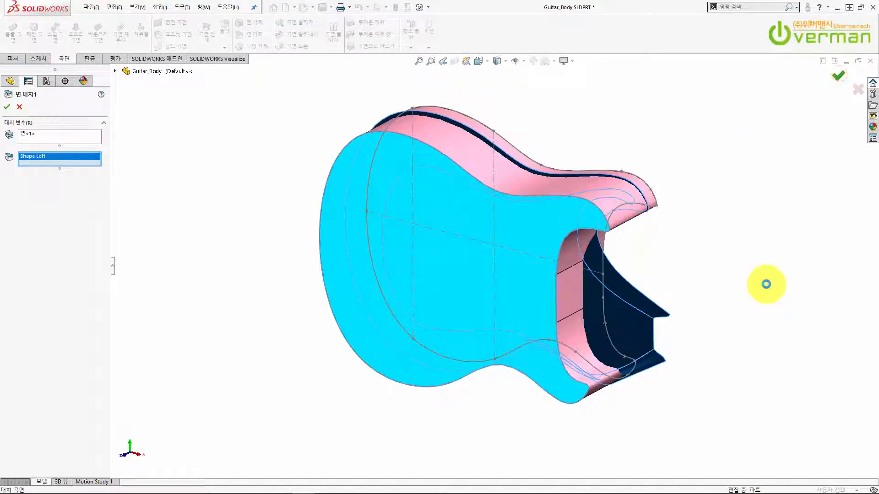
pyautogui.moveTo(434, 311); pyautogui.dragTo(448, 262, button='middle')
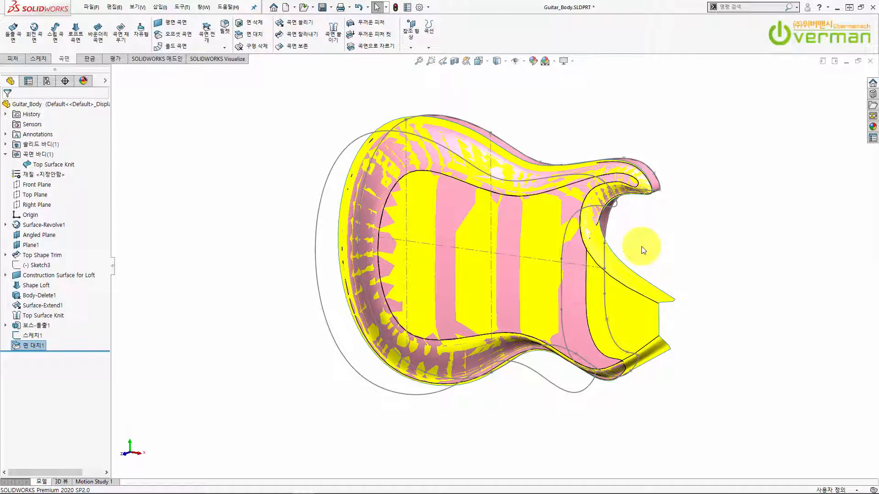
pyautogui.hotkey('ctrl', 'z')
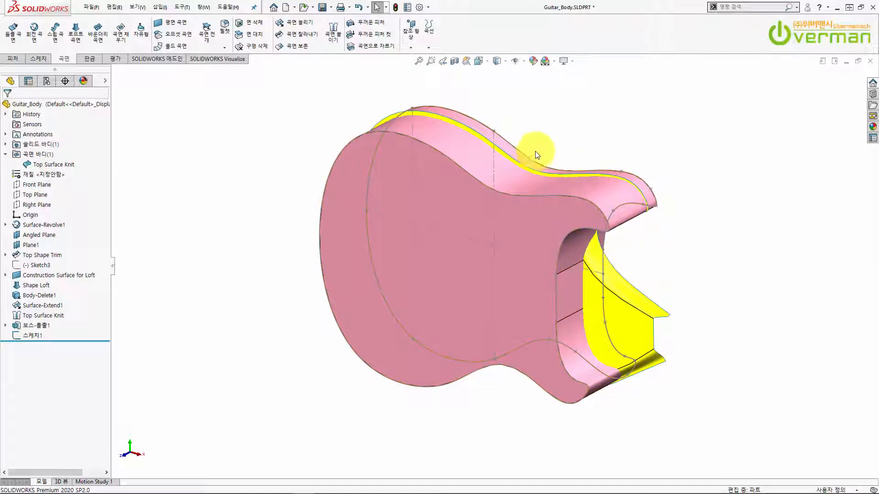
# Delete the body's flat front face with Delete Face set to the plain Delete option
pyautogui.click(468, 223)
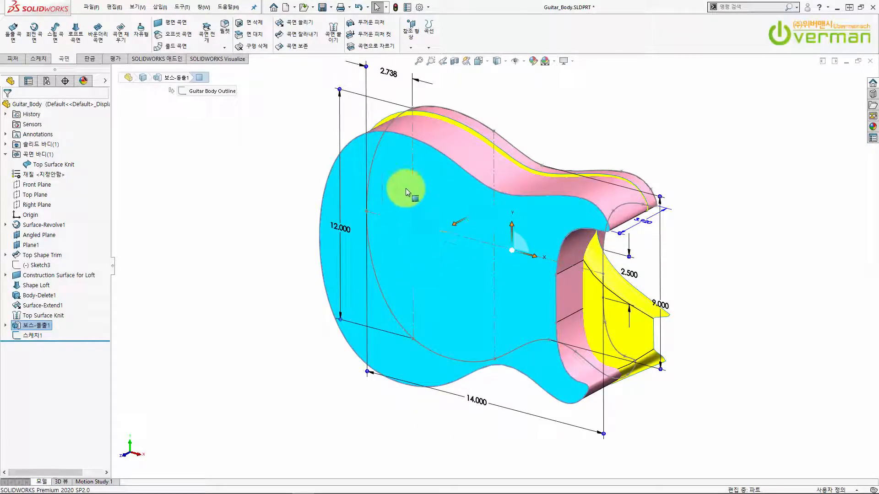
pyautogui.click(244, 242)
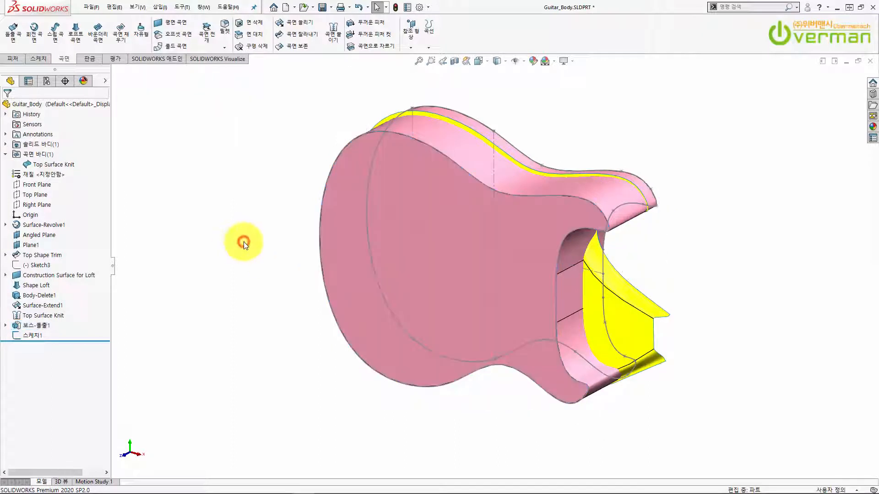
pyautogui.click(252, 23)
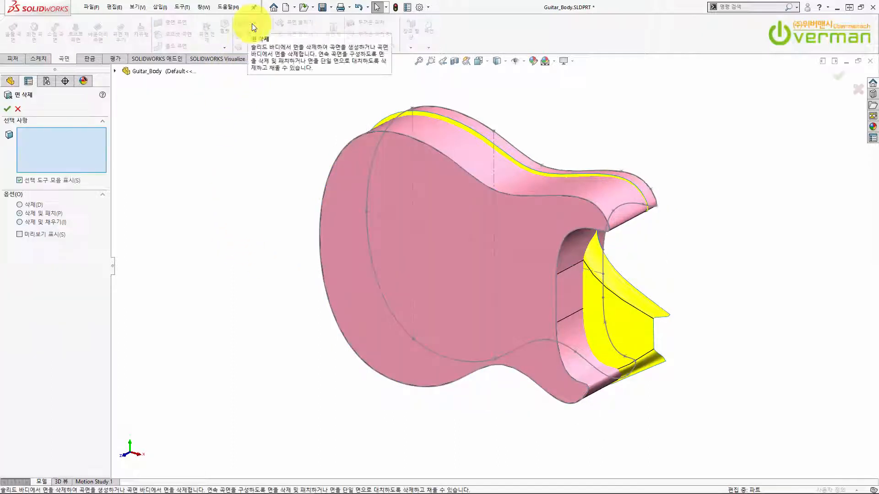
pyautogui.click(460, 209)
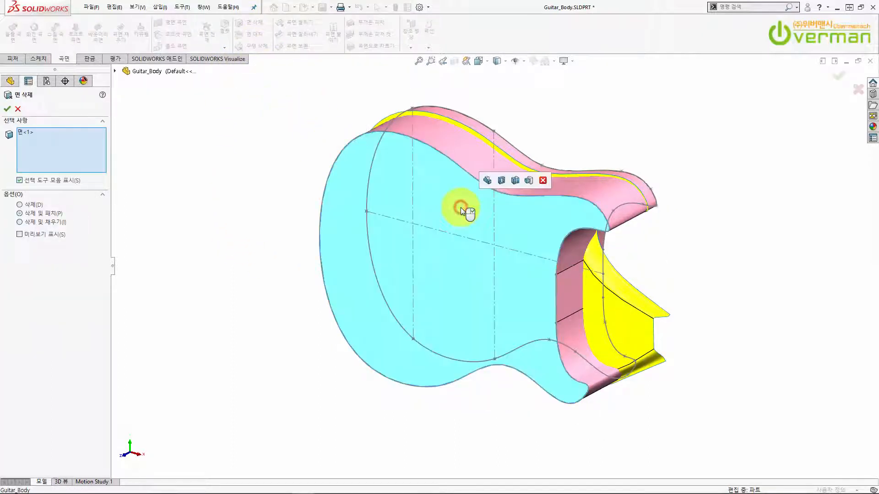
pyautogui.click(21, 205)
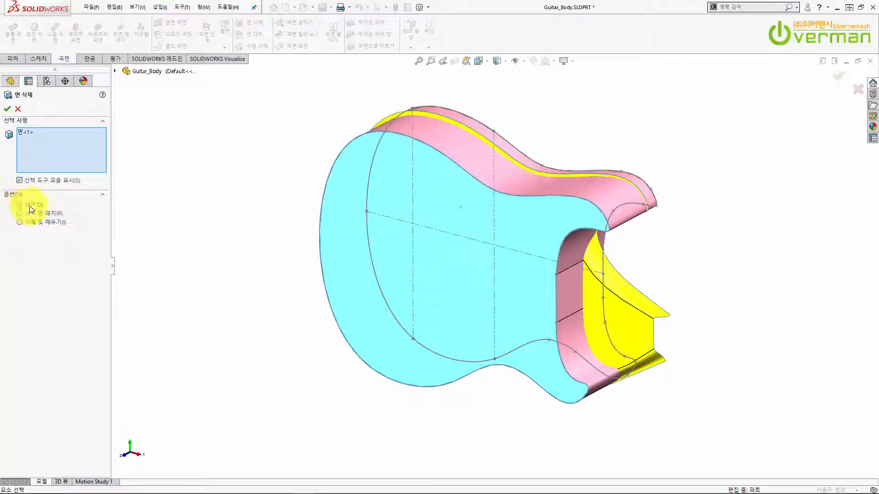
pyautogui.click(7, 108)
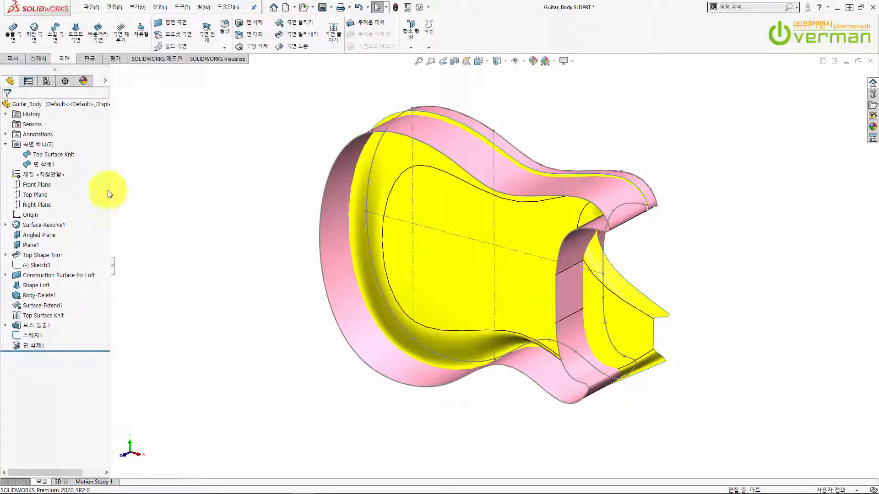
# Start a mutual Trim Surface using Top Surface Knit and the open body left by Delete Face as trimming surfaces
pyautogui.click(45, 164)
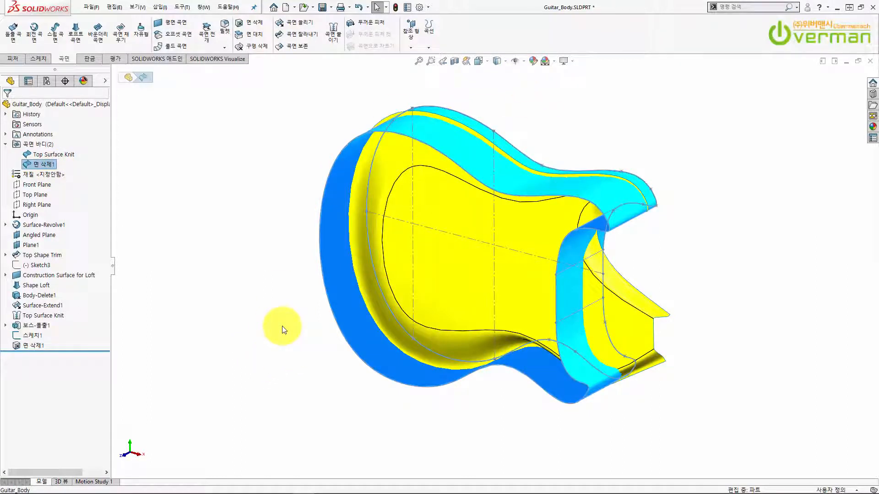
pyautogui.moveTo(508, 320); pyautogui.dragTo(493, 177, button='middle')
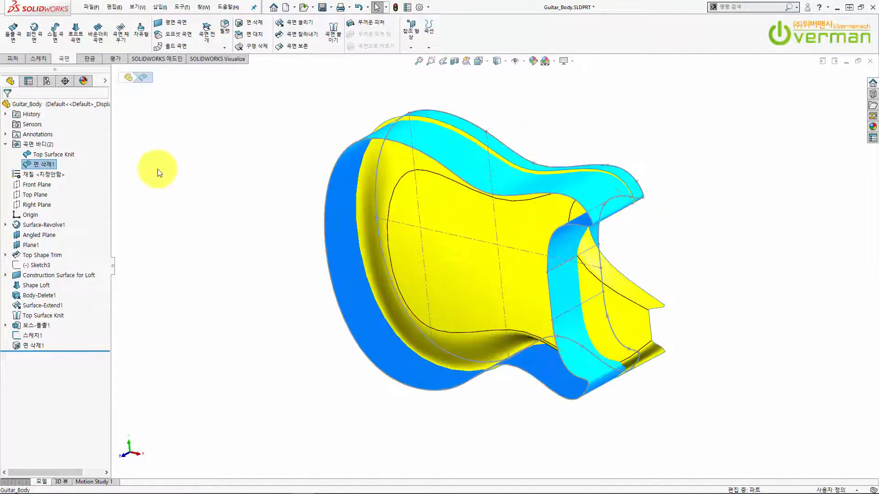
pyautogui.click(69, 154)
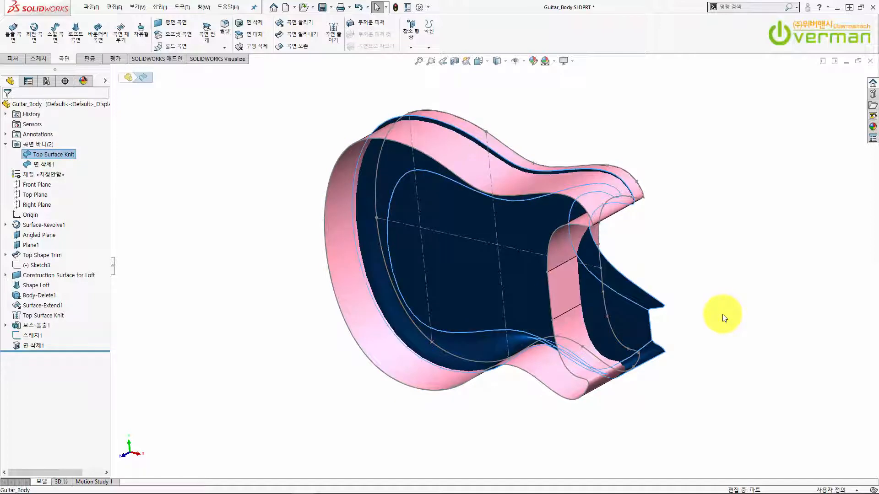
pyautogui.moveTo(647, 245); pyautogui.dragTo(673, 240, button='middle')
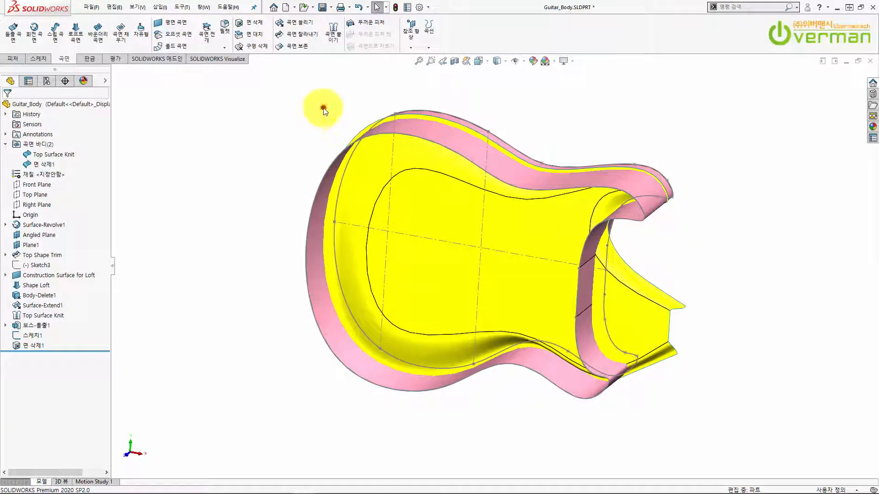
pyautogui.click(306, 36)
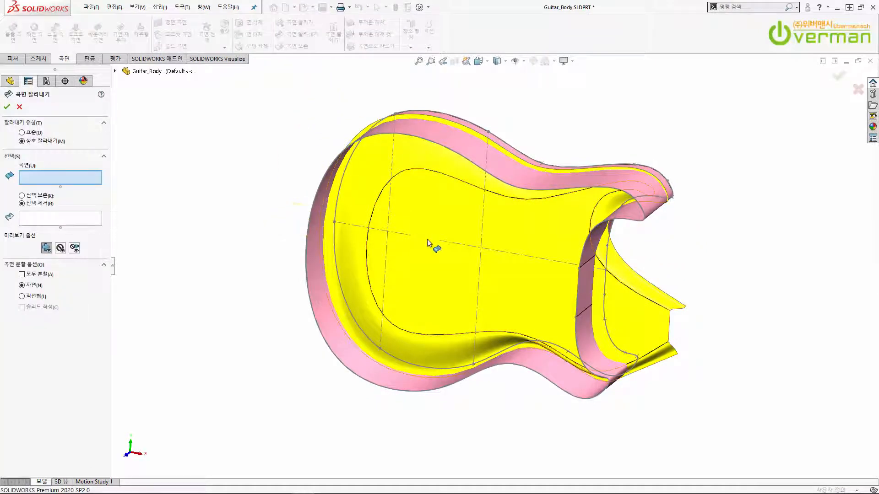
pyautogui.click(442, 211)
pyautogui.click(457, 137)
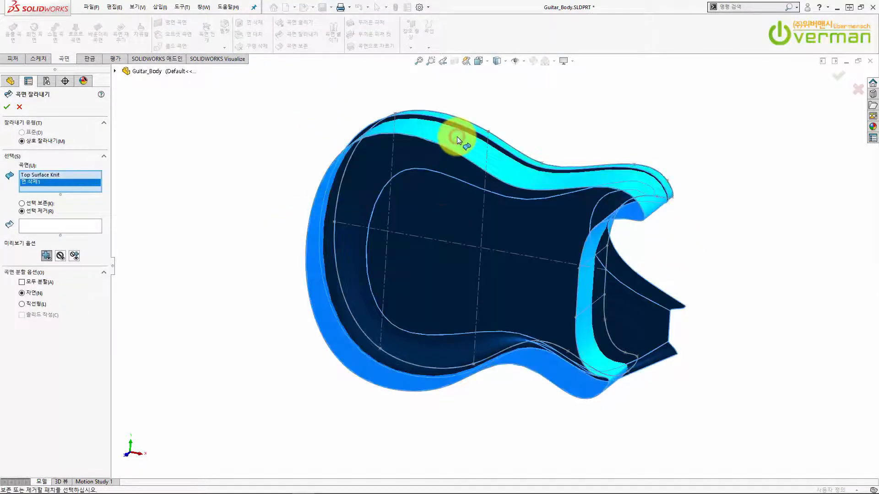
# Remove the body walls beyond the knitted surface and the knit's excess outside the body outline, and complete the mutual trim
pyautogui.click(90, 229)
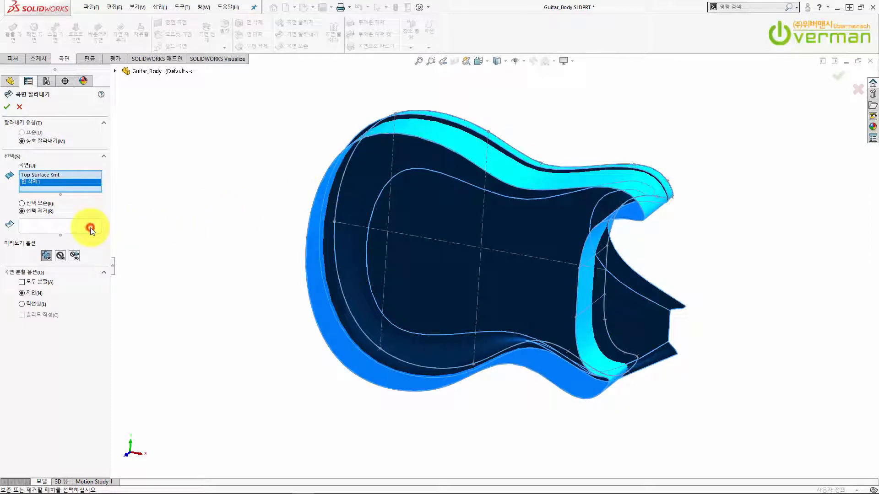
pyautogui.click(308, 297)
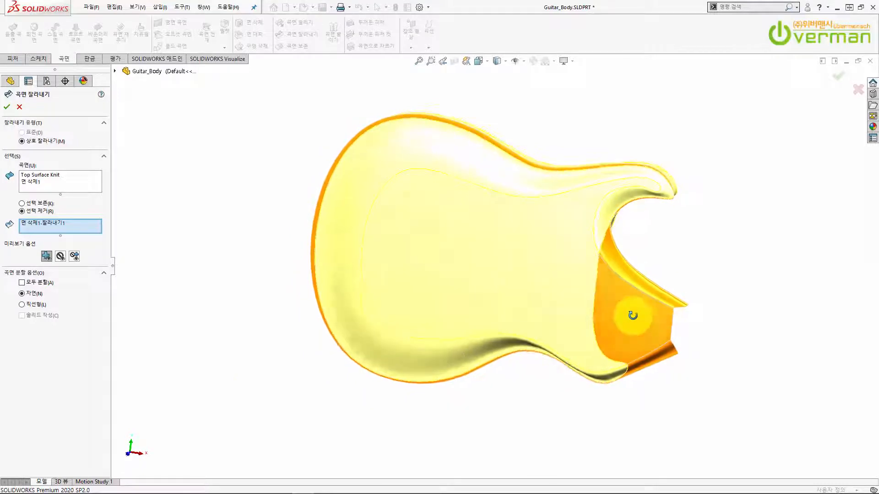
pyautogui.moveTo(604, 360); pyautogui.dragTo(589, 330, button='middle')
pyautogui.click(655, 318)
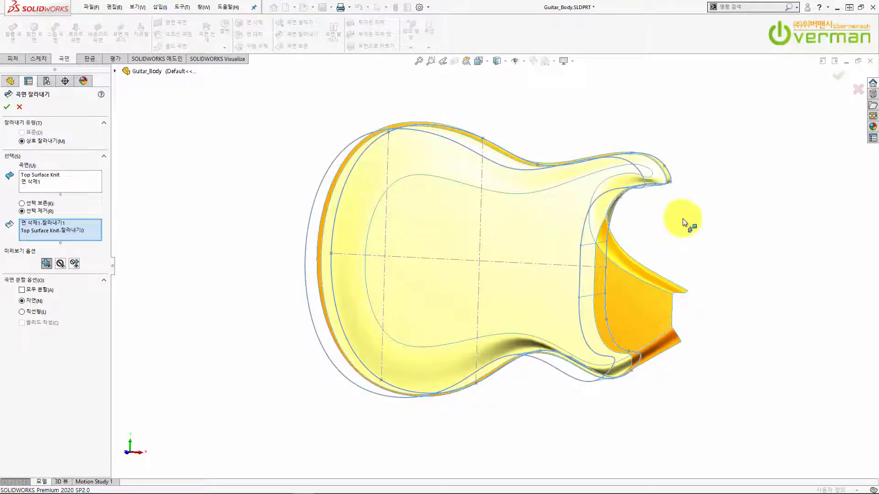
pyautogui.scroll(-5, 627, 156)
pyautogui.moveTo(612, 196)
pyautogui.mouseDown(button='middle')
pyautogui.moveTo(666, 212)
pyautogui.moveTo(668, 178)
pyautogui.moveTo(632, 126)
pyautogui.moveTo(588, 165)
pyautogui.moveTo(506, 149)
pyautogui.moveTo(543, 204)
pyautogui.moveTo(574, 145)
pyautogui.moveTo(565, 268)
pyautogui.moveTo(516, 298)
pyautogui.moveTo(808, 129)
pyautogui.mouseUp(button='middle')
pyautogui.scroll(5, 576, 163)
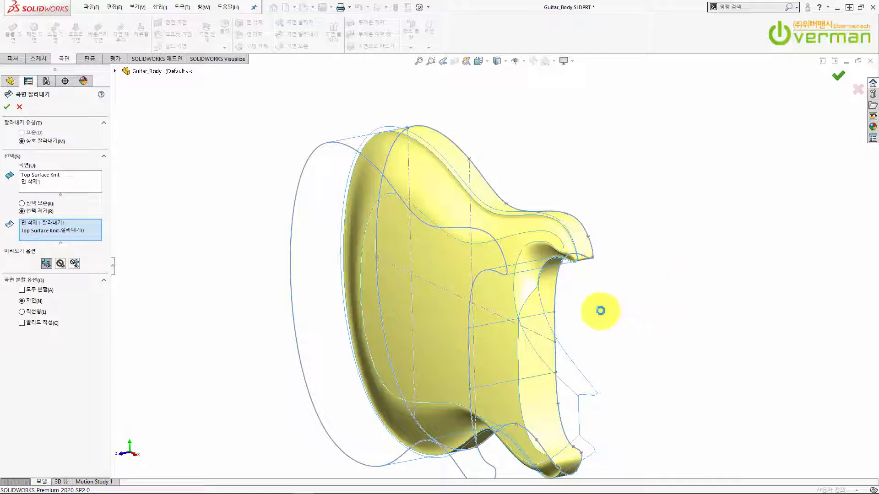
pyautogui.press('Return')
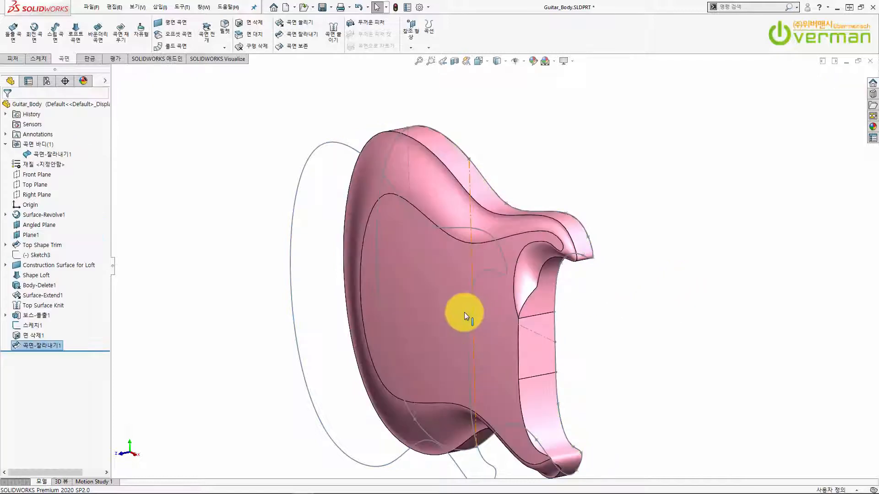
# Turn the trimmed surface body into a solid with Thicken, using the option to create a solid from the enclosed volume
pyautogui.click(53, 155)
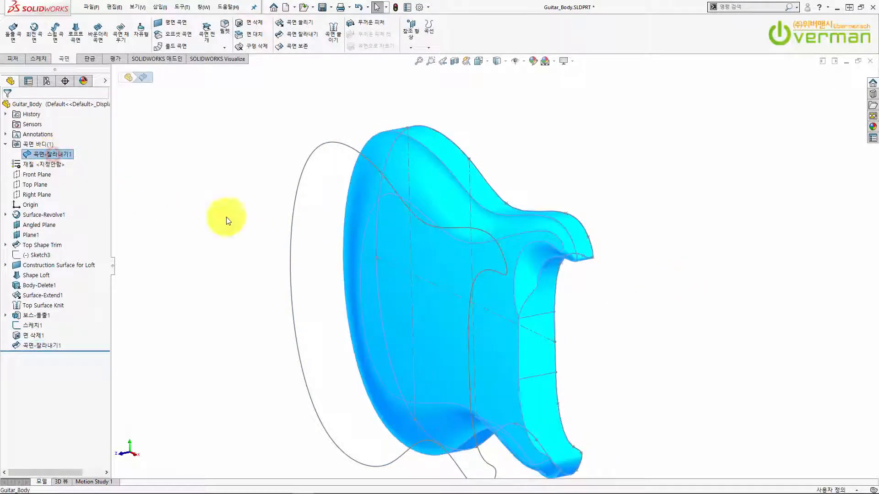
pyautogui.moveTo(465, 272)
pyautogui.mouseDown(button='middle')
pyautogui.moveTo(493, 262)
pyautogui.moveTo(469, 282)
pyautogui.mouseUp(button='middle')
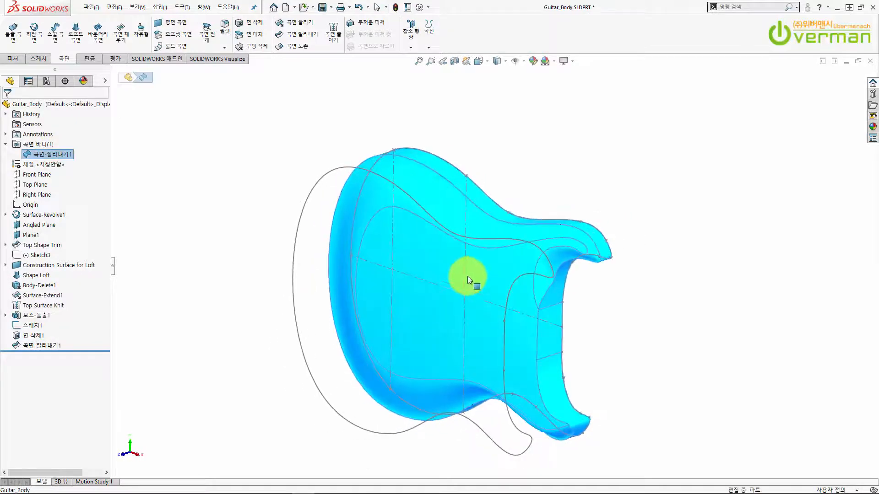
pyautogui.click(373, 22)
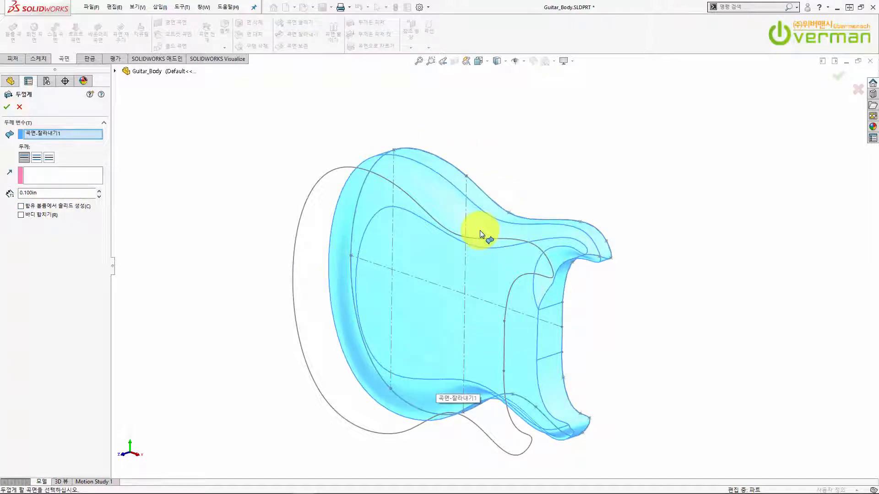
pyautogui.click(21, 207)
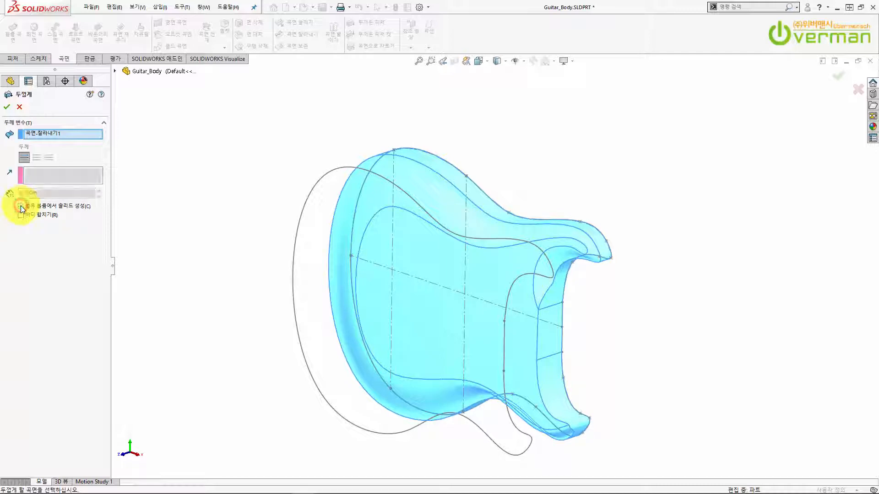
pyautogui.click(6, 107)
pyautogui.click(717, 379)
pyautogui.moveTo(529, 316)
pyautogui.mouseDown(button='middle')
pyautogui.moveTo(455, 294)
pyautogui.moveTo(385, 327)
pyautogui.moveTo(372, 343)
pyautogui.moveTo(539, 306)
pyautogui.moveTo(555, 321)
pyautogui.mouseUp(button='middle')
# Hide the guitar outline sketch 스케치1 that floats in front of the solid body
pyautogui.click(34, 313)
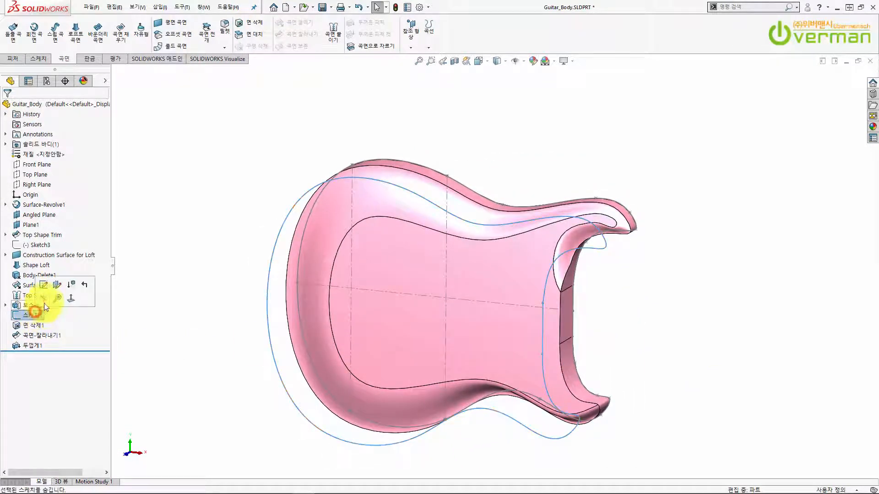
pyautogui.click(183, 318)
pyautogui.moveTo(284, 343)
pyautogui.mouseDown(button='middle')
pyautogui.moveTo(383, 392)
pyautogui.moveTo(399, 359)
pyautogui.mouseUp(button='middle')
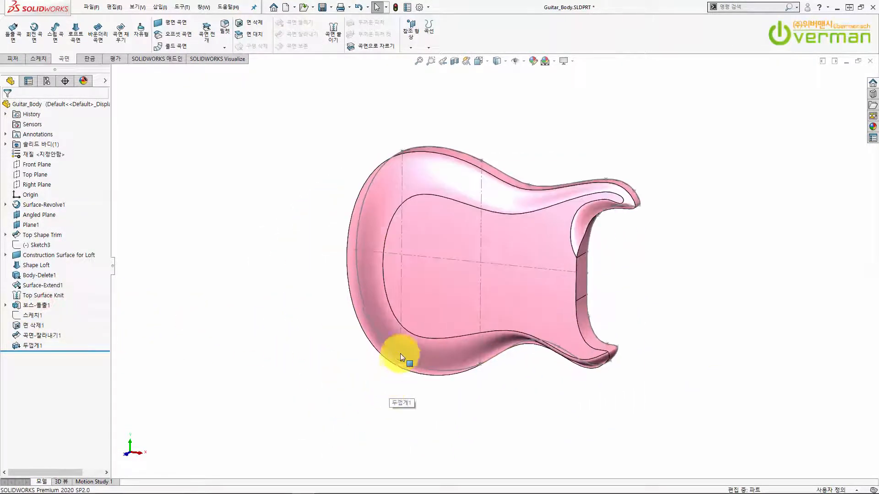
pyautogui.moveTo(432, 282); pyautogui.dragTo(420, 297, button='middle')
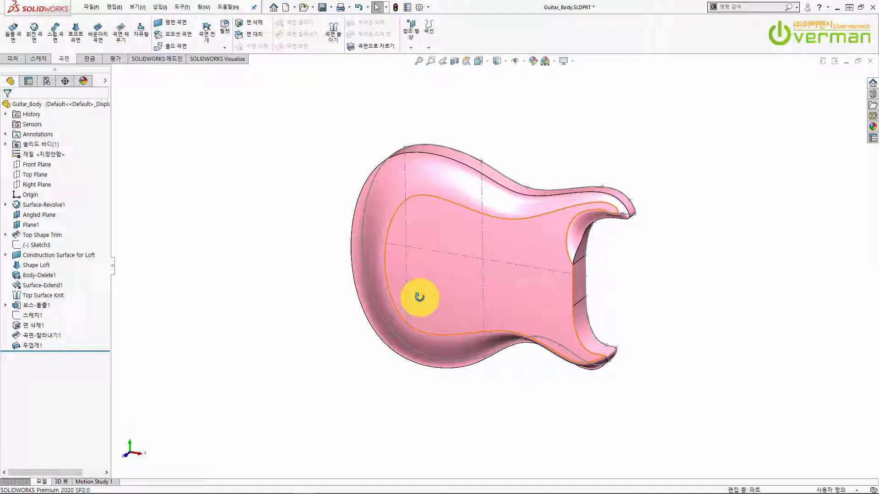
pyautogui.click(12, 58)
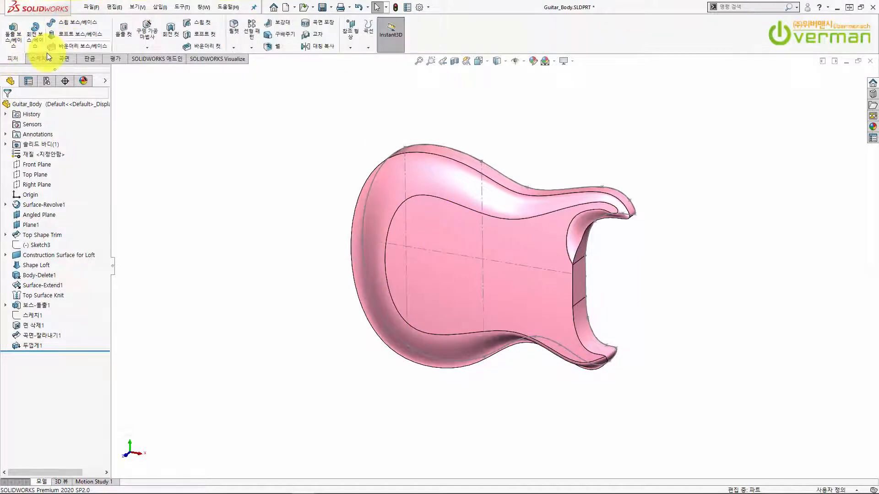
pyautogui.click(64, 58)
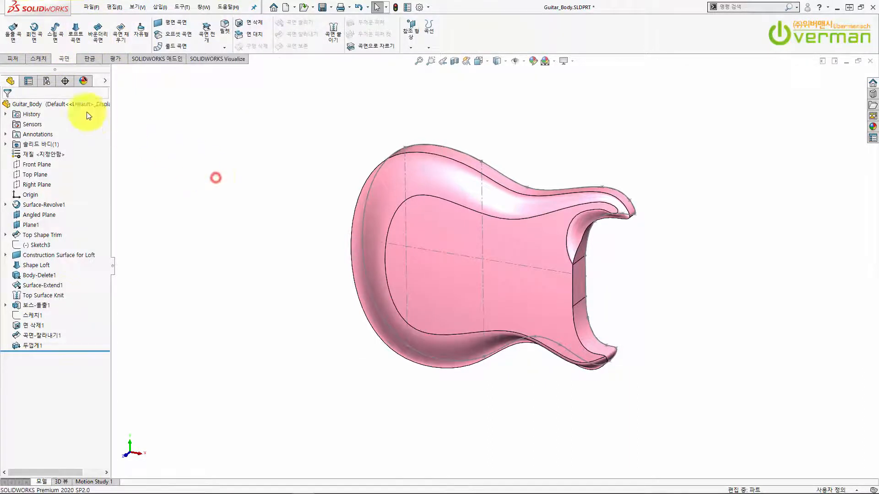
pyautogui.click(12, 58)
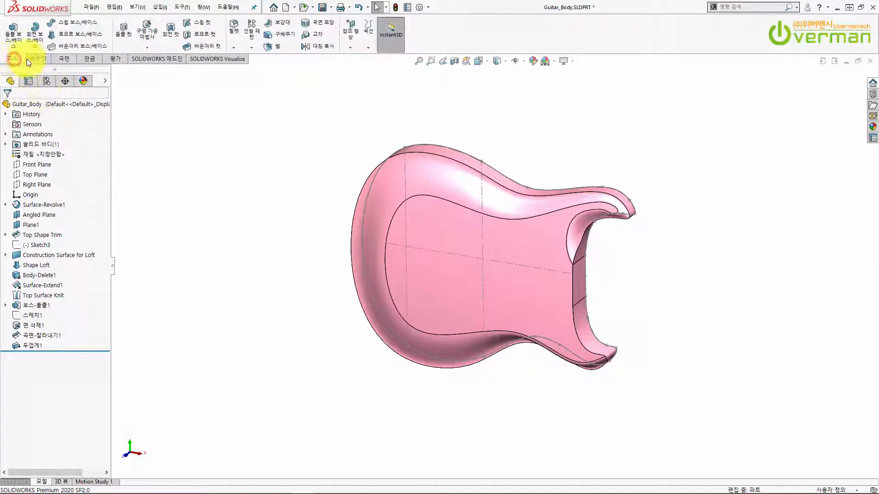
pyautogui.click(67, 58)
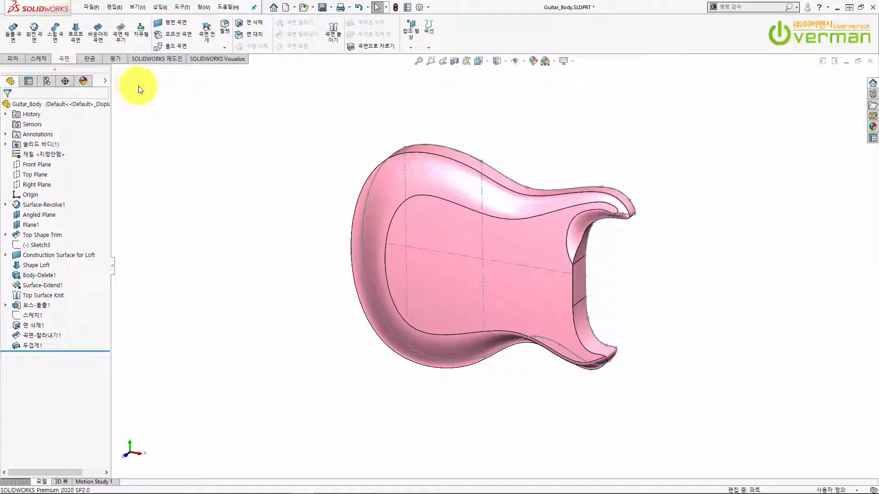
pyautogui.click(91, 61)
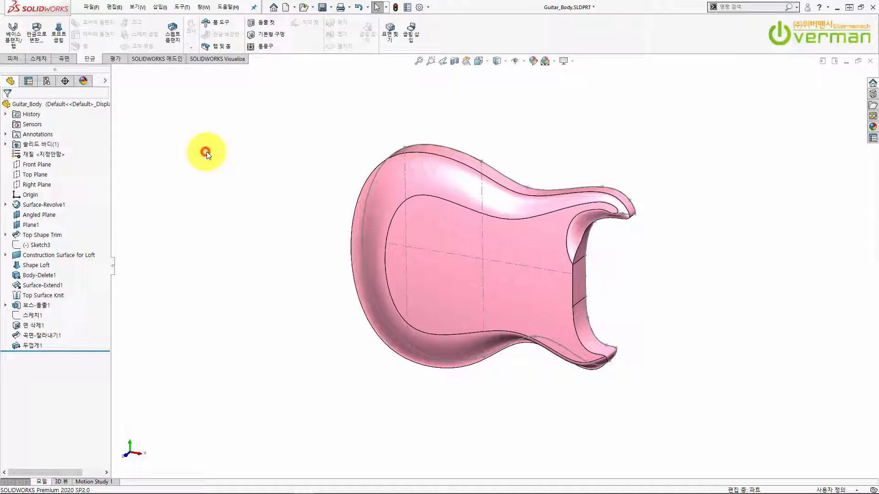
# Open the part Handle_Grip.SLDPRT from the Lesson12 Case Study folder
pyautogui.click(302, 9)
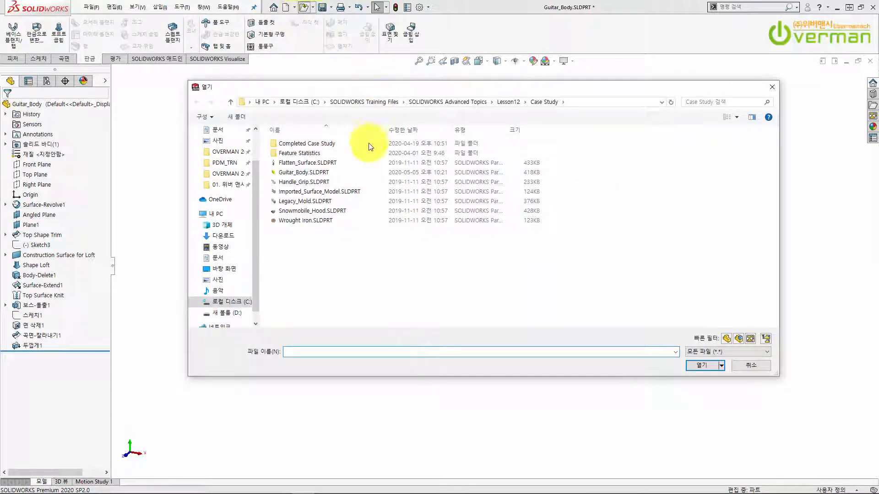
pyautogui.click(313, 183)
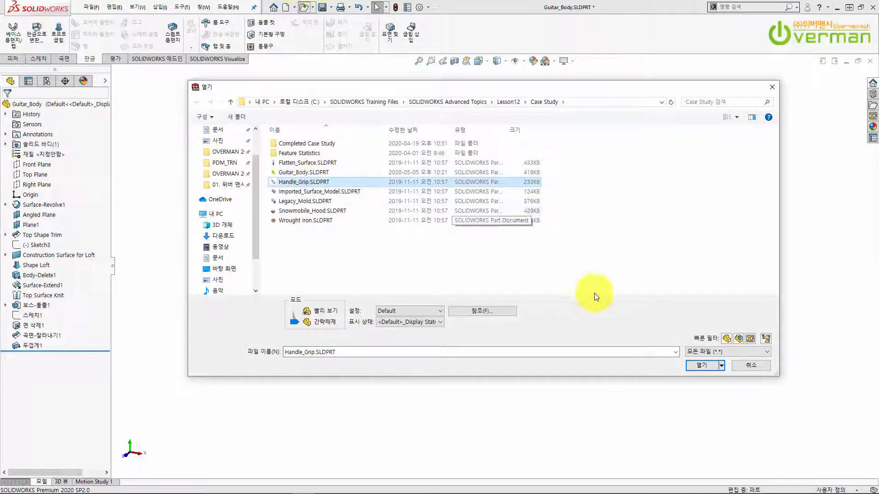
pyautogui.click(701, 366)
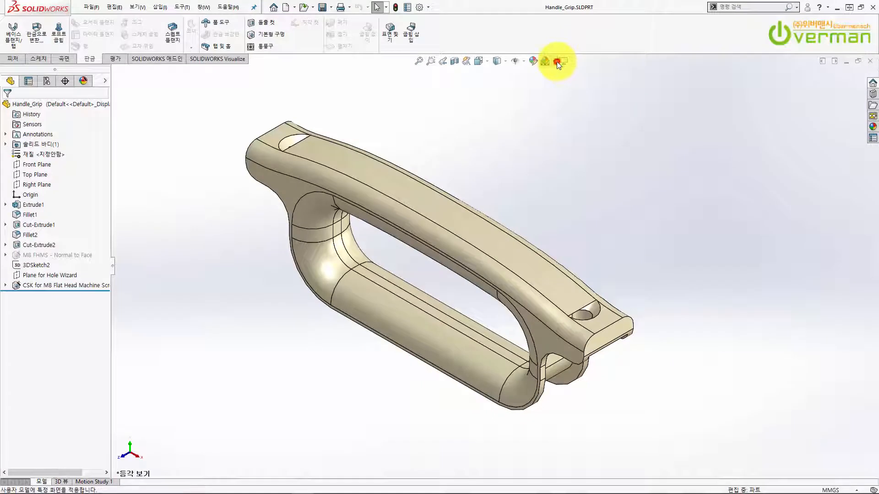
# Apply the plain white scene to the handle grip part
pyautogui.click(555, 61)
pyautogui.click(555, 84)
pyautogui.click(643, 136)
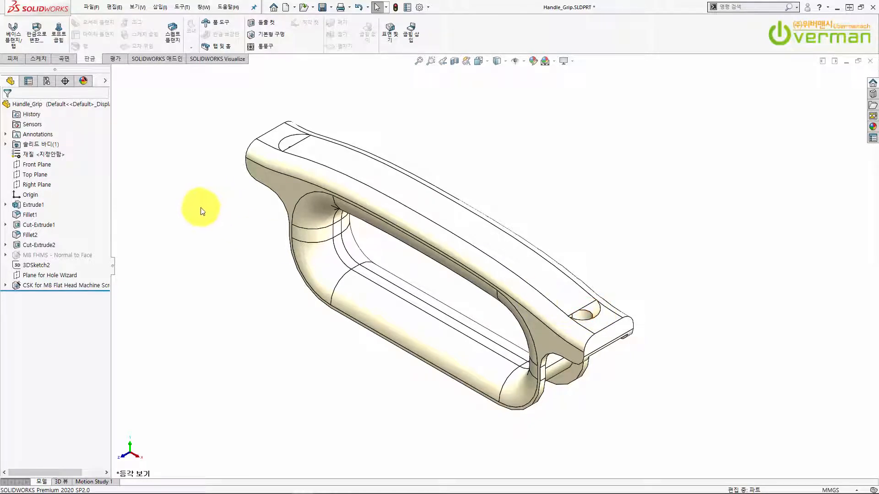
# Create a section view of the handle grip through the Front Plane and show it from the front at the countersunk hole
pyautogui.click(36, 165)
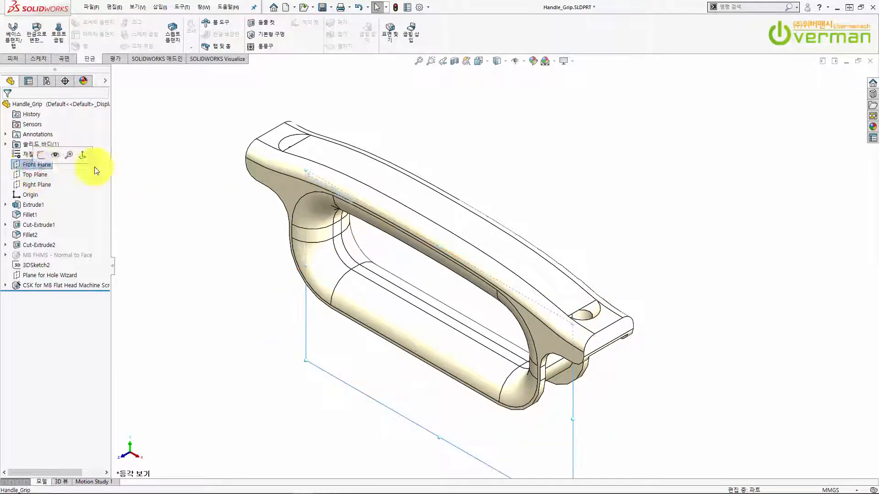
pyautogui.click(453, 62)
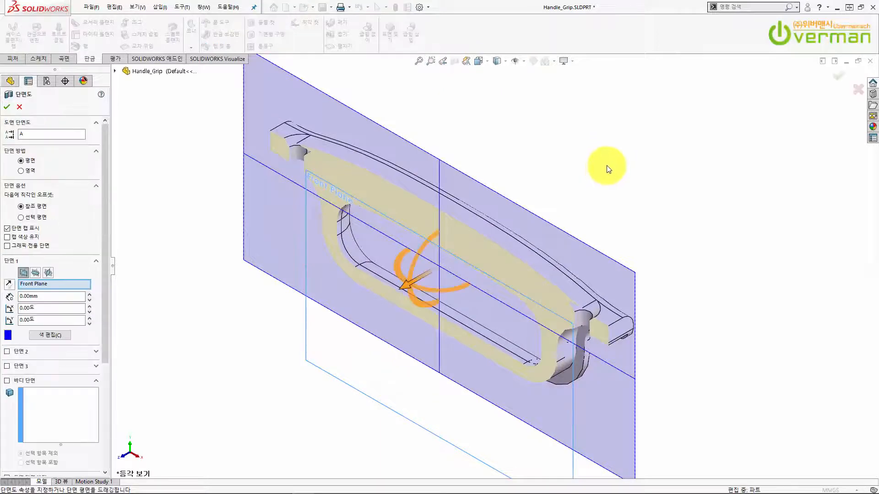
pyautogui.click(846, 79)
pyautogui.hotkey('ctrl', '1')
pyautogui.scroll(-5, 716, 245)
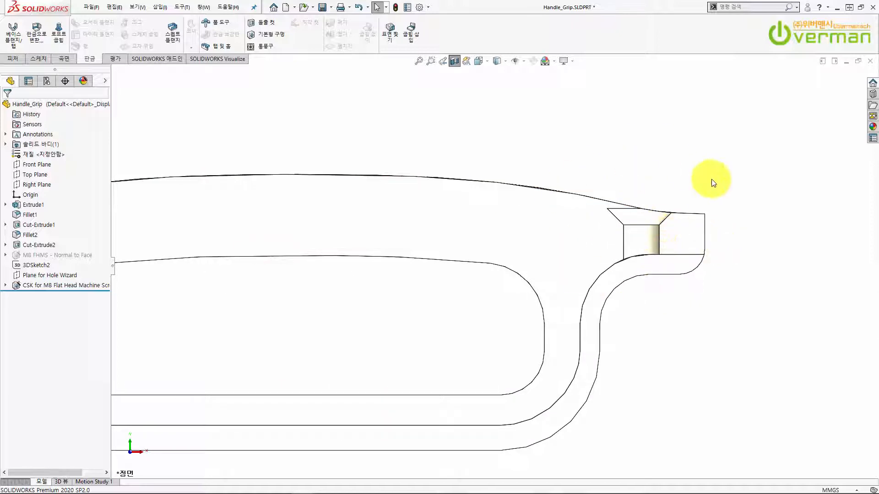
pyautogui.scroll(3, 702, 255)
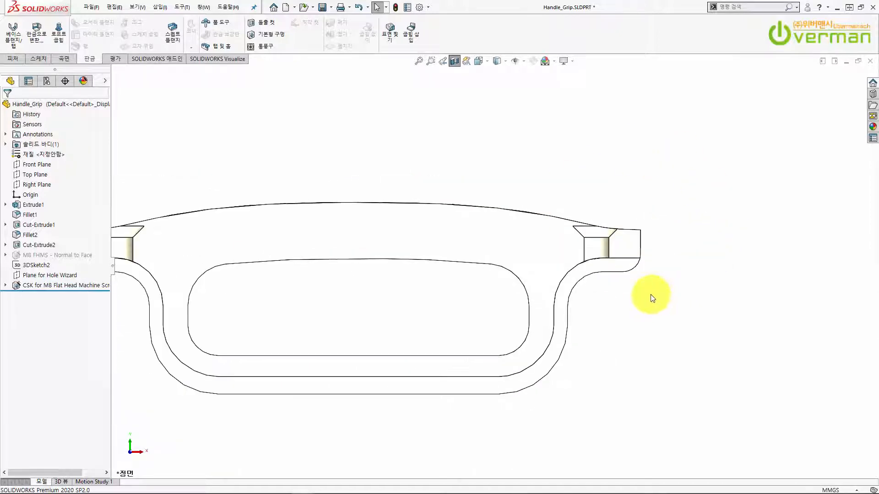
# Apply the default 3 Point Faded scene and examine the sectioned countersunk holes against the grip's curved upper surface
pyautogui.click(550, 65)
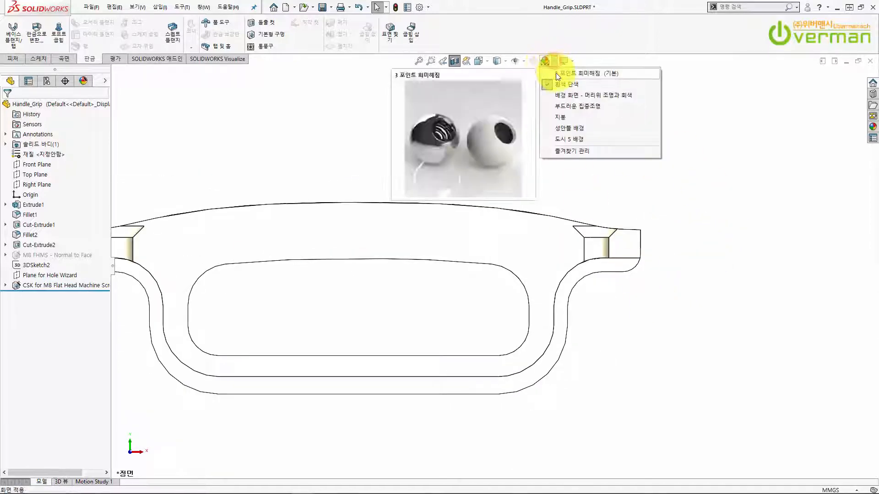
pyautogui.click(631, 141)
pyautogui.scroll(2, 663, 320)
pyautogui.scroll(-5, 503, 261)
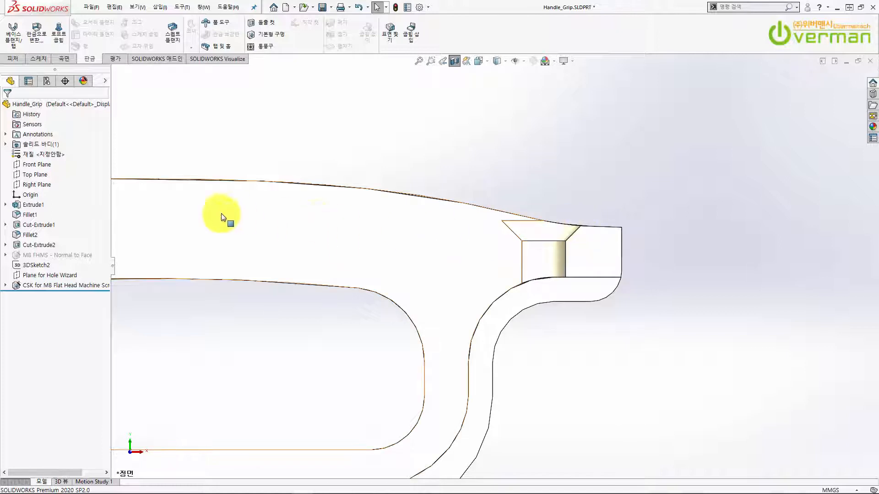
pyautogui.scroll(3, 591, 257)
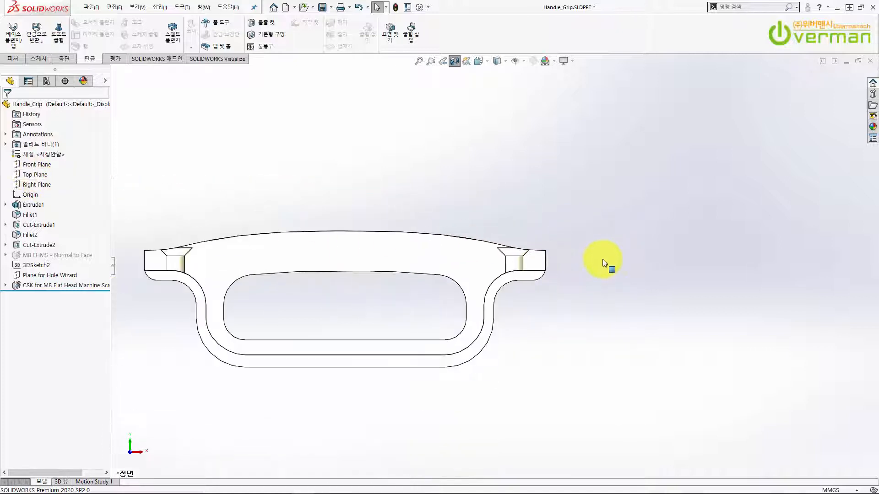
# Inspect the sectioned countersunk hole up close and turn off the section view of the grip
pyautogui.click(35, 175)
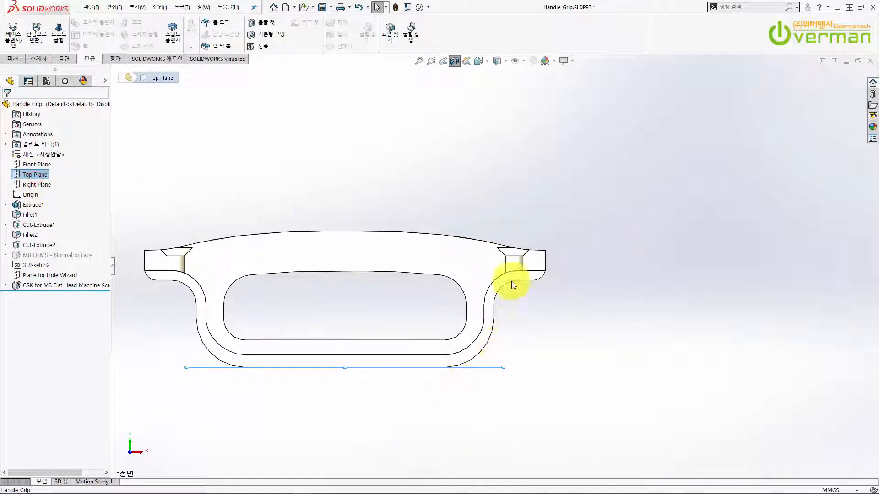
pyautogui.scroll(-3, 510, 302)
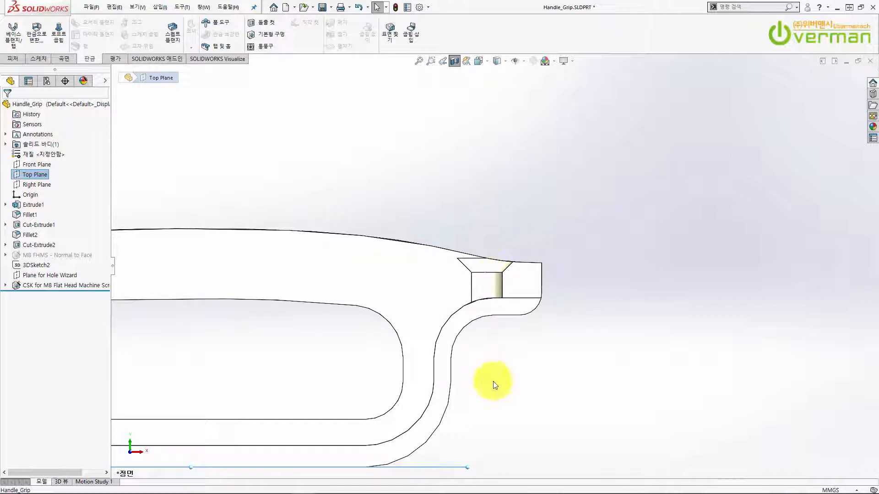
pyautogui.moveTo(479, 303)
pyautogui.mouseDown(button='middle')
pyautogui.moveTo(497, 183)
pyautogui.moveTo(494, 222)
pyautogui.moveTo(471, 241)
pyautogui.moveTo(476, 232)
pyautogui.mouseUp(button='middle')
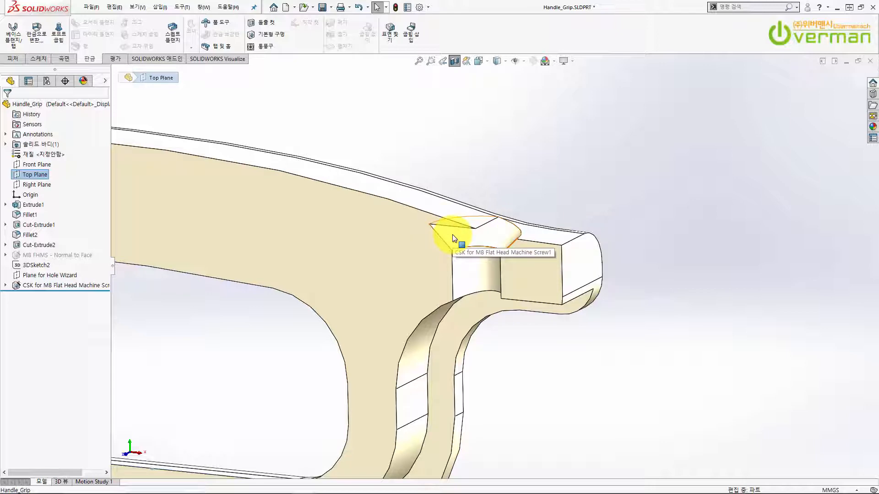
pyautogui.click(455, 62)
pyautogui.moveTo(631, 225); pyautogui.dragTo(512, 314, button='middle')
pyautogui.moveTo(470, 290); pyautogui.dragTo(470, 313, button='middle')
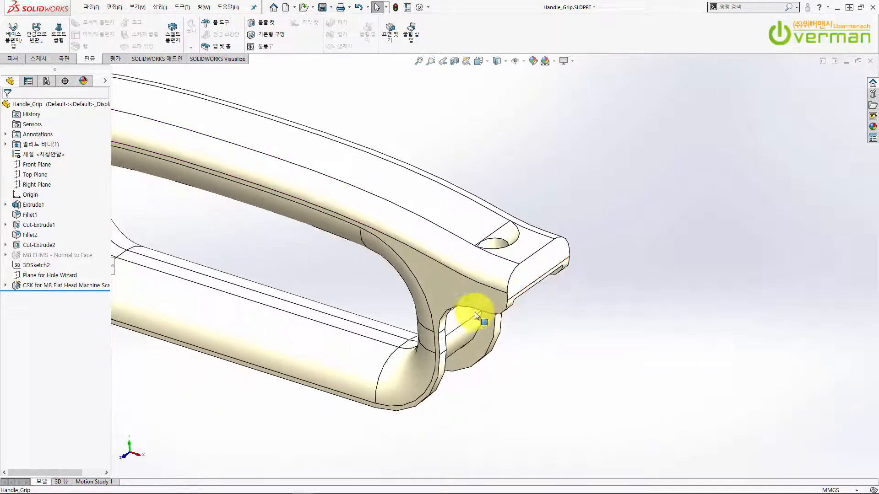
# Examine the conical countersink face and its edges where the hole meets the grip's curved upper face
pyautogui.scroll(-3, 480, 218)
pyautogui.moveTo(537, 250); pyautogui.dragTo(544, 300, button='middle')
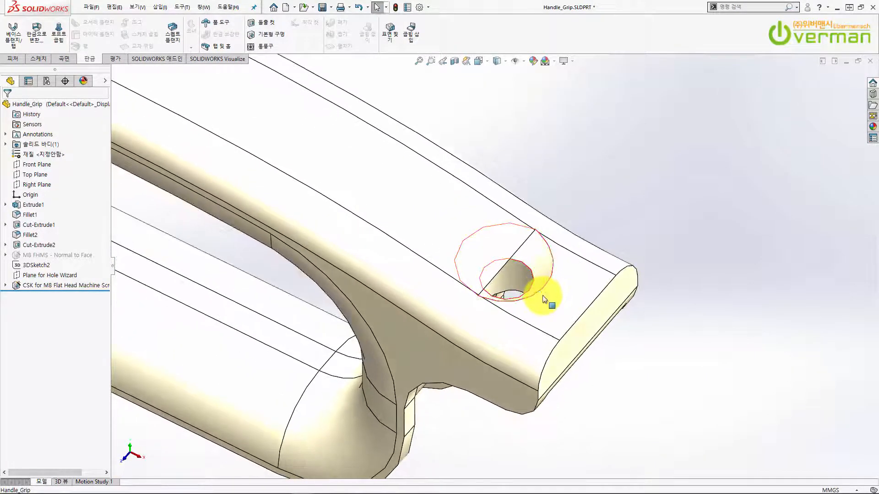
pyautogui.click(538, 258)
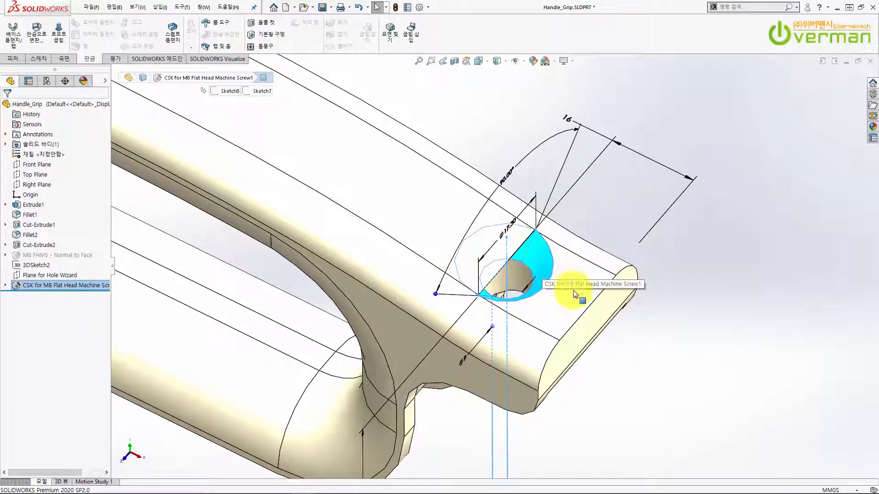
pyautogui.moveTo(609, 343); pyautogui.dragTo(600, 297, button='middle')
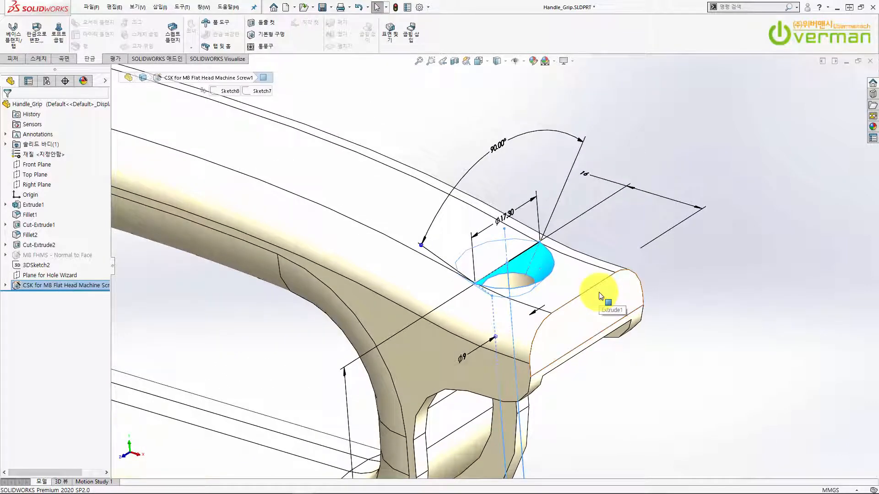
pyautogui.click(606, 238)
pyautogui.scroll(-4, 490, 294)
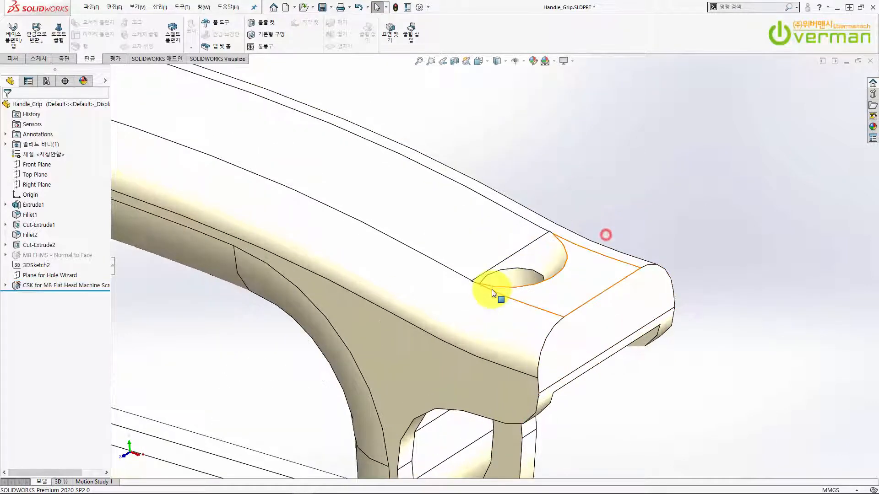
pyautogui.click(597, 234)
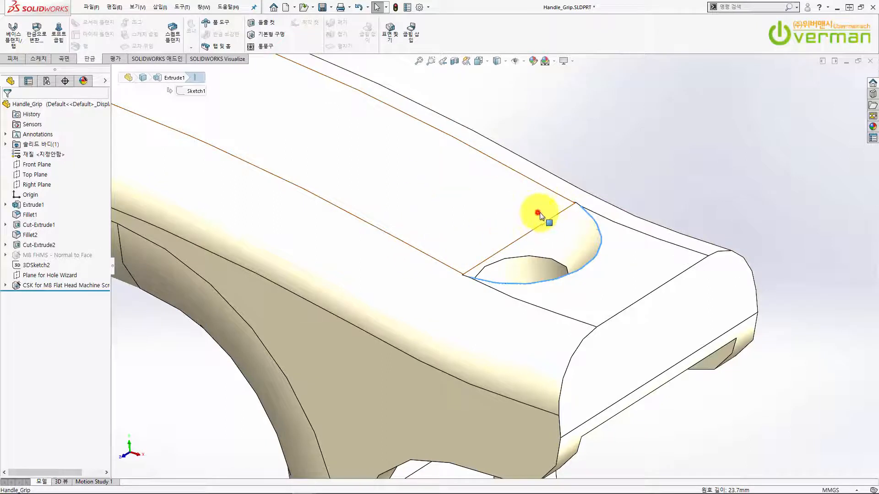
pyautogui.click(550, 197)
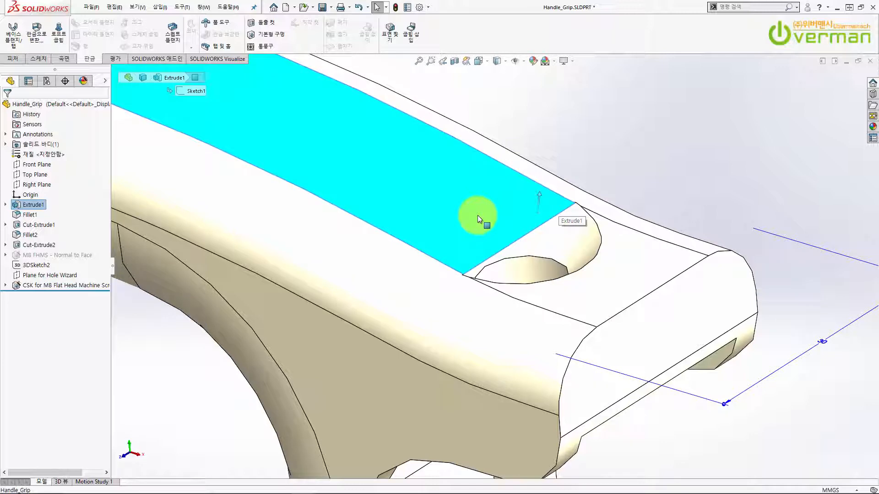
pyautogui.click(582, 172)
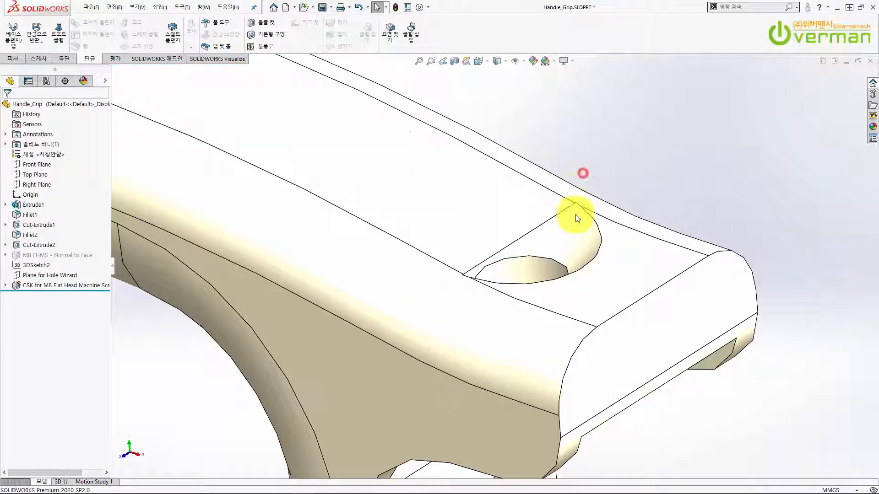
pyautogui.scroll(4, 570, 261)
pyautogui.moveTo(578, 278); pyautogui.dragTo(589, 300, button='middle')
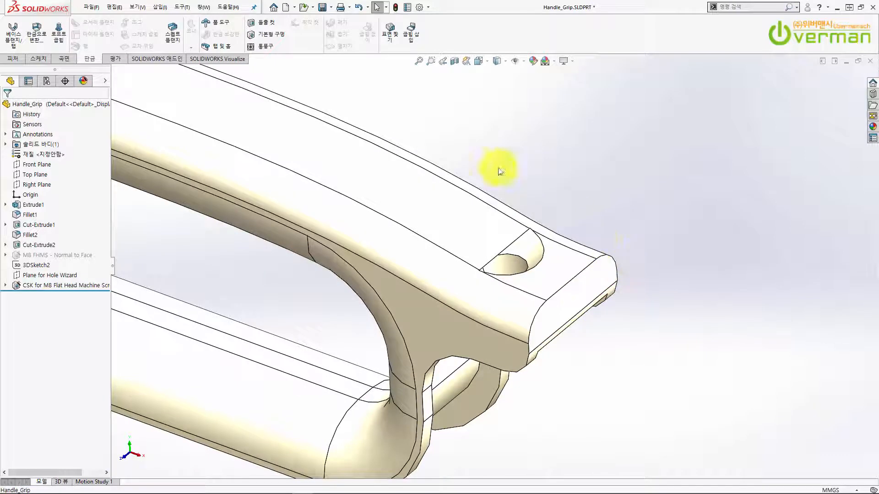
# Copy the conical countersink face as a surface using Offset Surface with a distance of 0
pyautogui.click(69, 59)
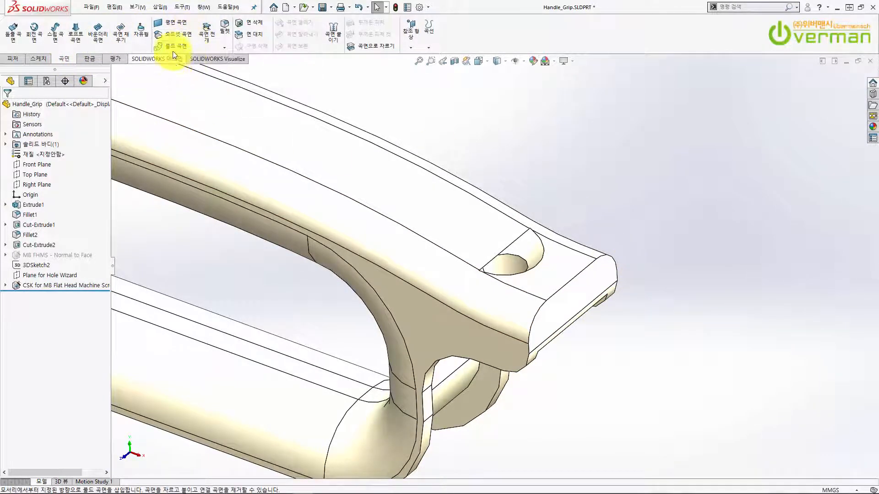
pyautogui.click(174, 35)
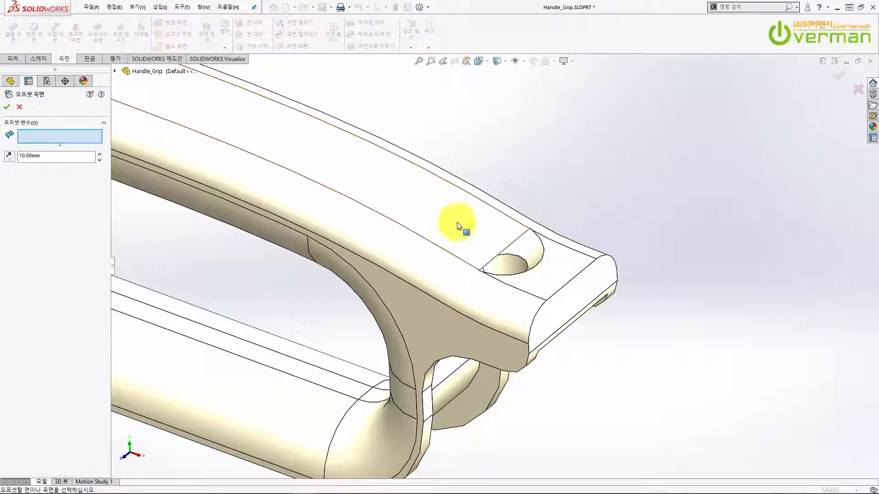
pyautogui.click(536, 246)
pyautogui.doubleClick(68, 157)
pyautogui.write('0')
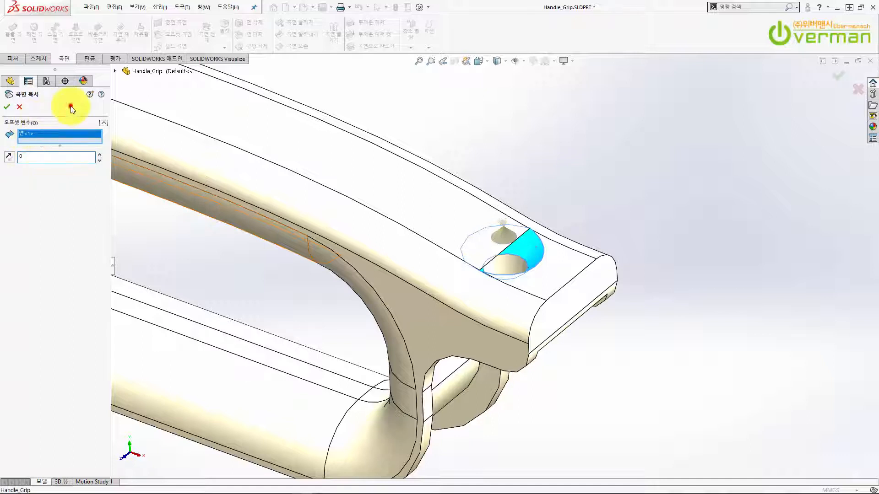
pyautogui.click(7, 108)
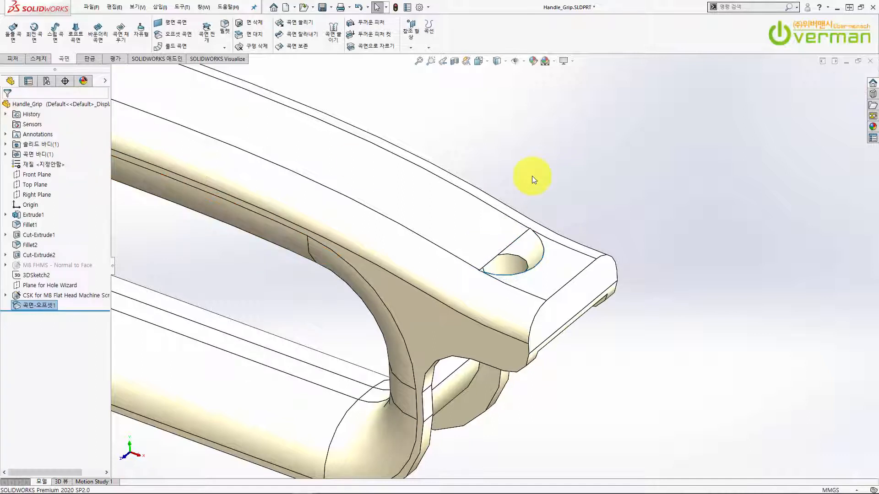
# Identify the solid and surface bodies and hide the solid grip body to isolate the copied cone surface
pyautogui.click(7, 144)
pyautogui.click(41, 155)
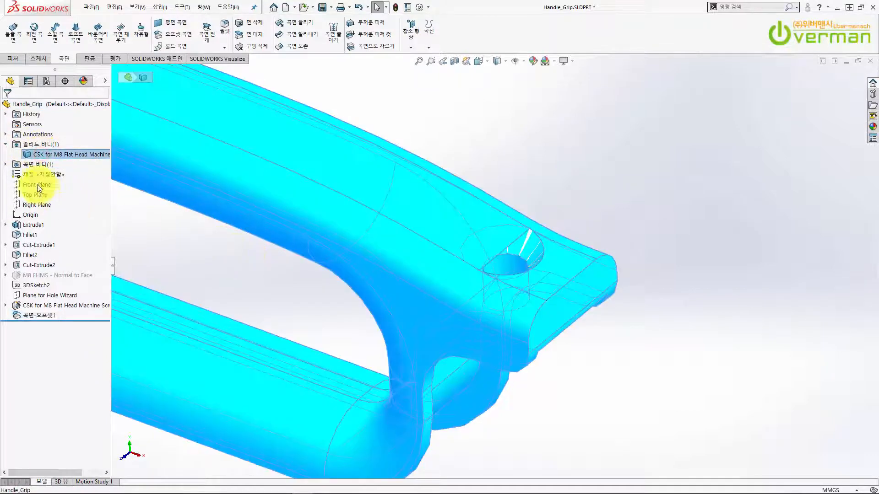
pyautogui.click(8, 164)
pyautogui.click(50, 174)
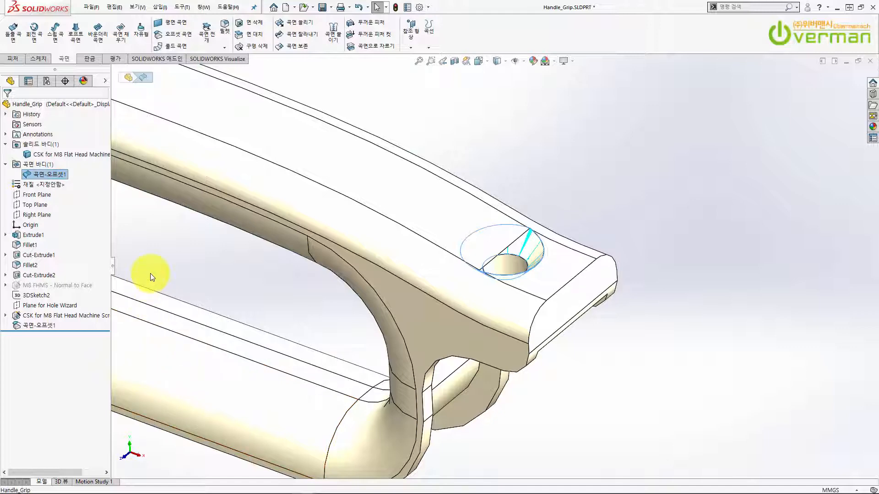
pyautogui.click(97, 155)
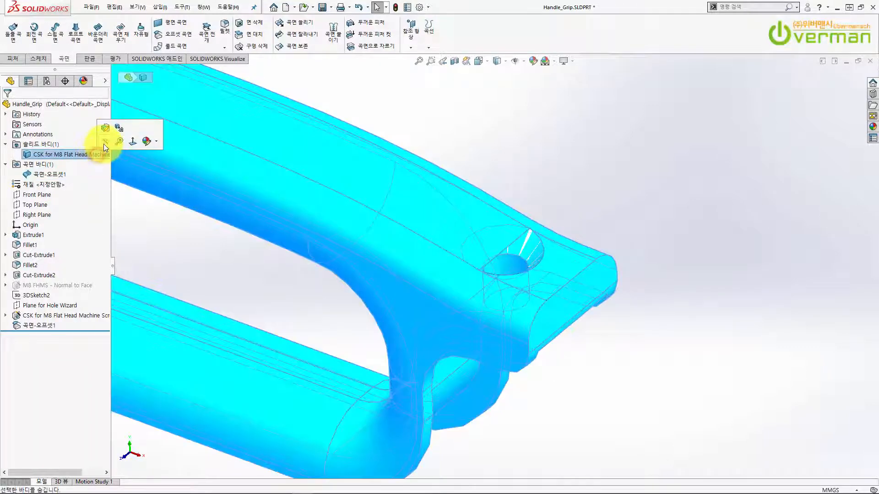
pyautogui.click(103, 144)
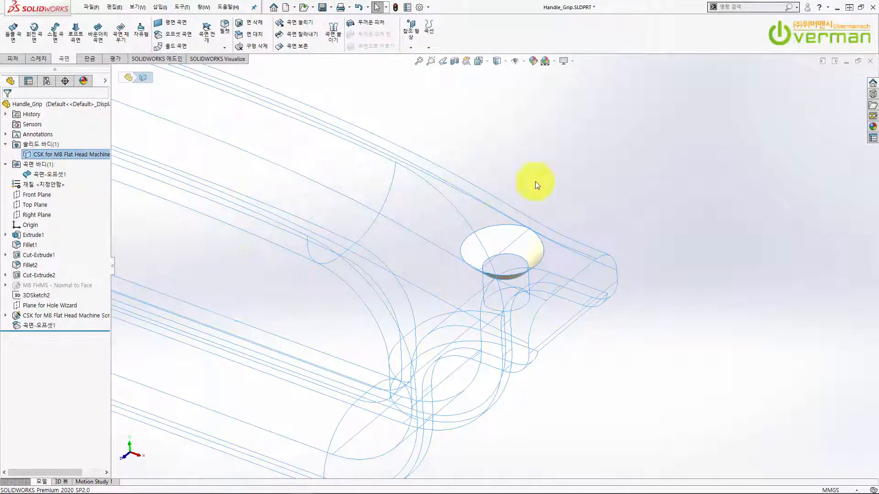
pyautogui.scroll(-3, 525, 264)
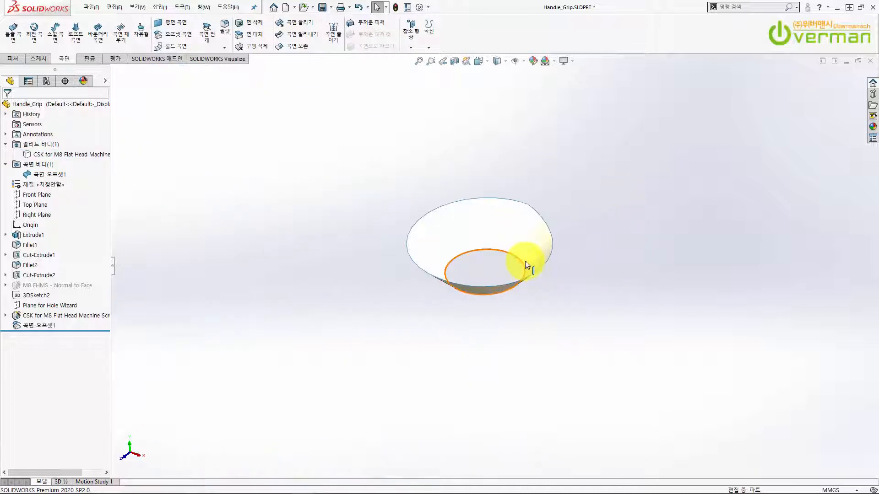
pyautogui.moveTo(504, 264)
pyautogui.mouseDown(button='middle')
pyautogui.moveTo(473, 300)
pyautogui.moveTo(515, 246)
pyautogui.moveTo(573, 255)
pyautogui.moveTo(510, 252)
pyautogui.moveTo(512, 258)
pyautogui.mouseUp(button='middle')
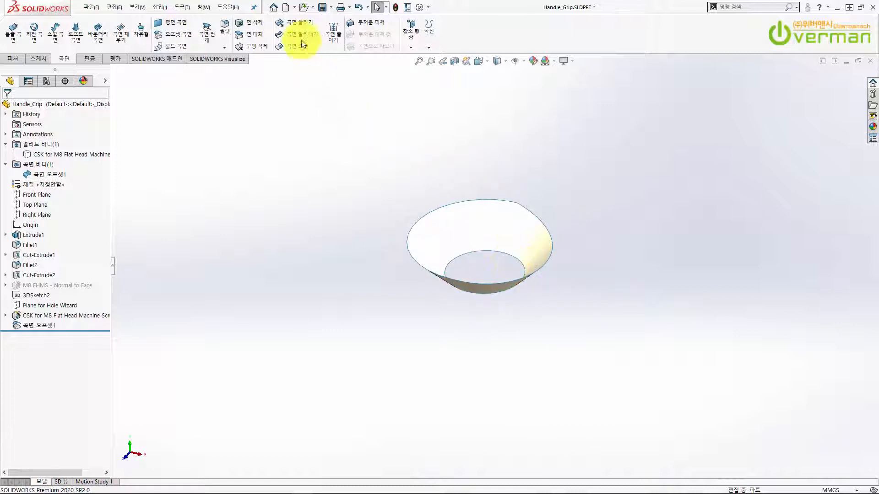
# Extend the two upper edges of the cone surface by 5 mm, continuing as the same surface
pyautogui.click(296, 21)
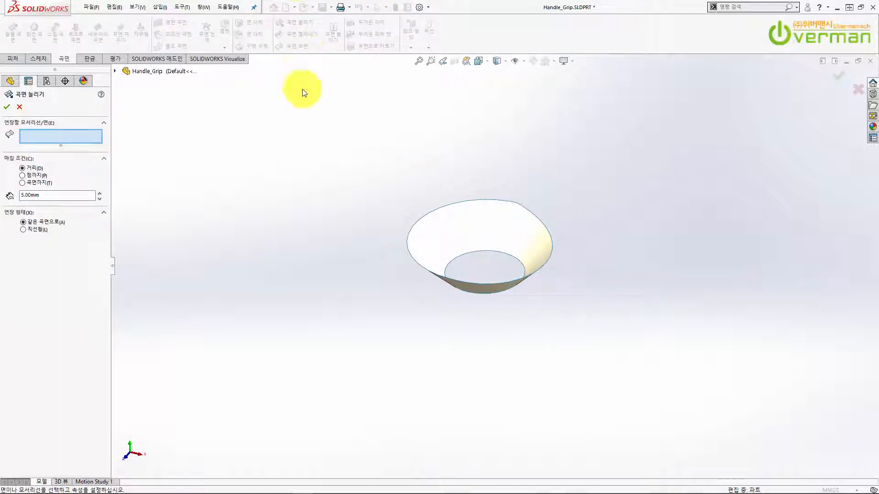
pyautogui.click(469, 202)
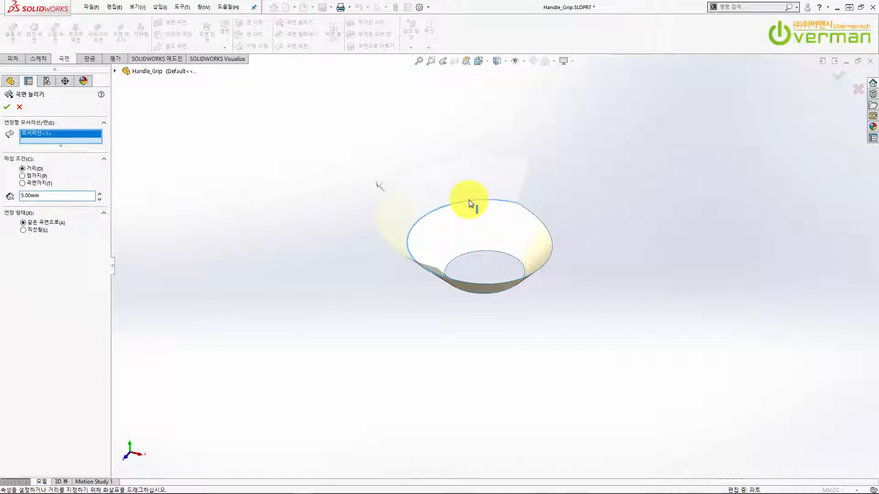
pyautogui.click(518, 205)
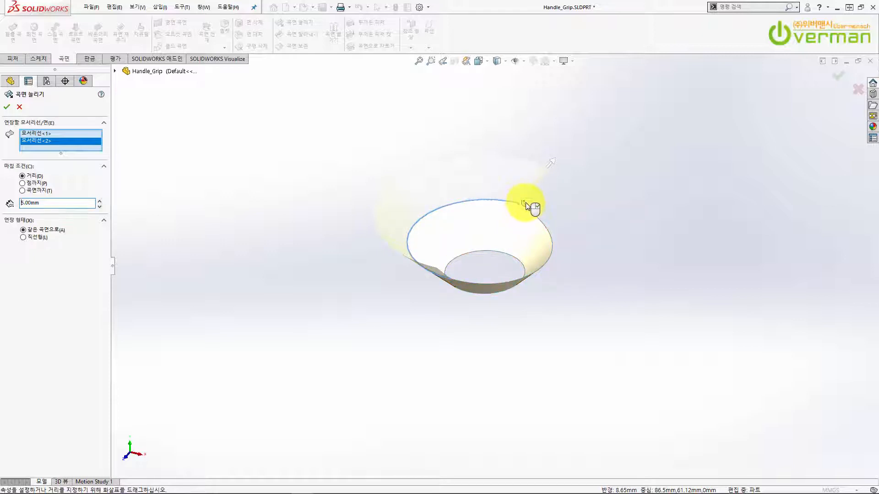
pyautogui.click(526, 203)
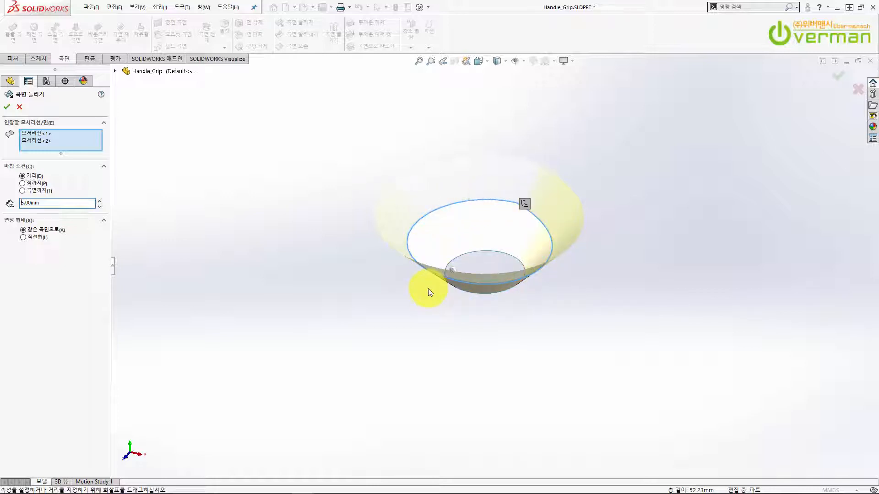
pyautogui.moveTo(436, 287); pyautogui.dragTo(487, 269, button='middle')
pyautogui.click(7, 107)
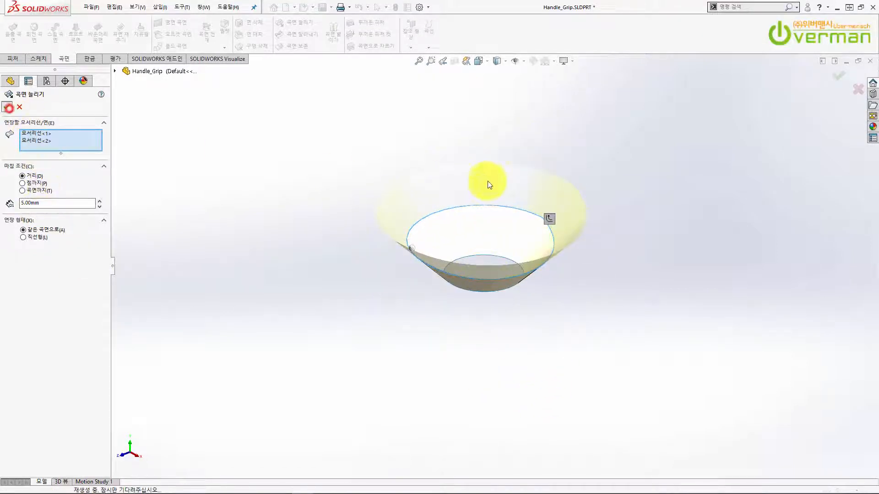
pyautogui.click(704, 284)
pyautogui.scroll(-3, 498, 232)
pyautogui.moveTo(497, 230)
pyautogui.mouseDown(button='middle')
pyautogui.moveTo(492, 349)
pyautogui.moveTo(494, 212)
pyautogui.moveTo(514, 232)
pyautogui.moveTo(504, 233)
pyautogui.mouseUp(button='middle')
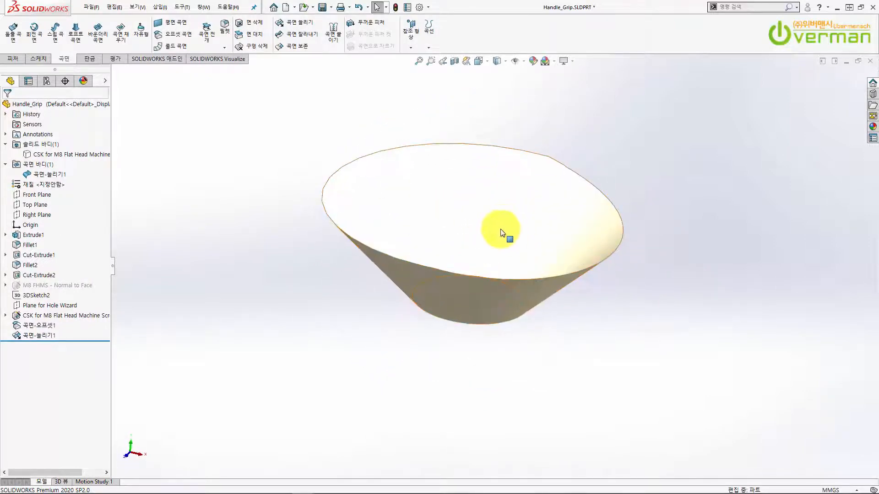
pyautogui.scroll(3, 514, 260)
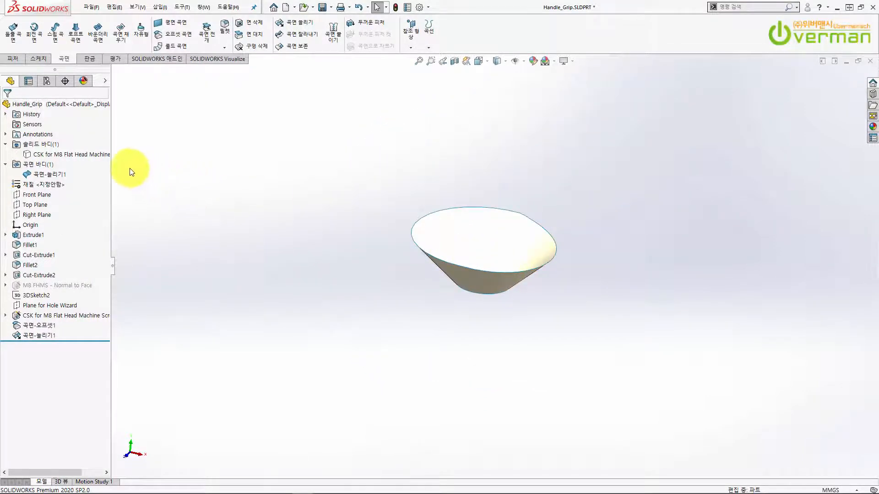
# Show the solid grip body again and examine how the extended cone surface crosses its curved upper face
pyautogui.click(95, 153)
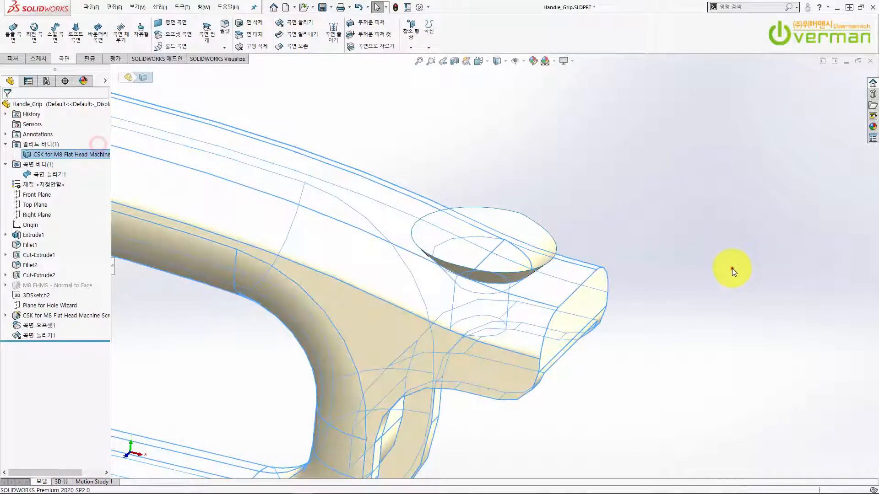
pyautogui.click(732, 268)
pyautogui.moveTo(551, 219)
pyautogui.mouseDown(button='middle')
pyautogui.moveTo(549, 269)
pyautogui.moveTo(521, 218)
pyautogui.moveTo(487, 255)
pyautogui.moveTo(514, 265)
pyautogui.mouseUp(button='middle')
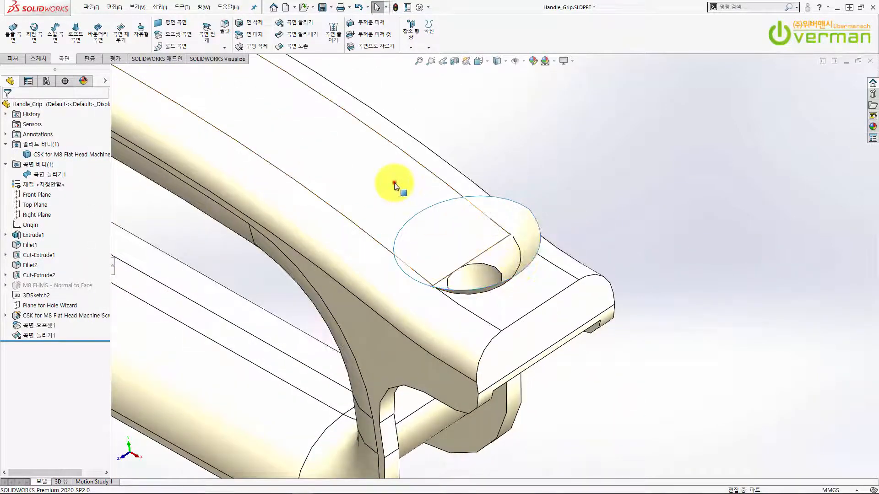
pyautogui.click(463, 239)
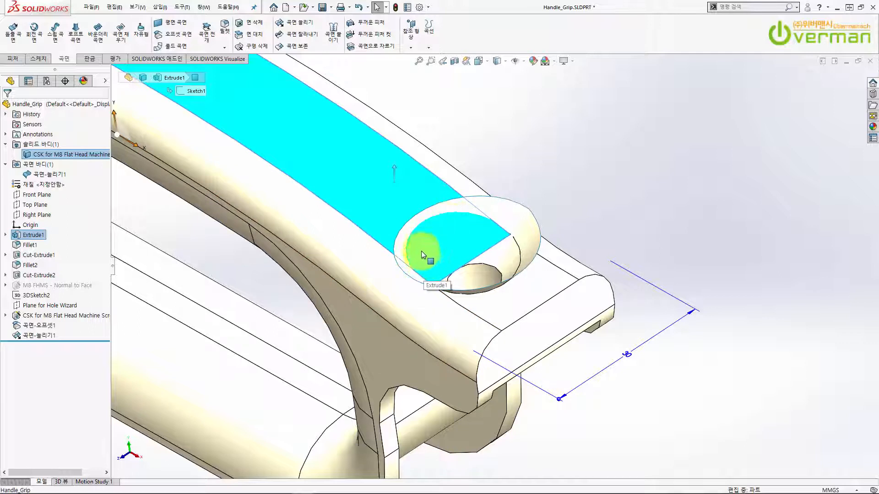
pyautogui.click(598, 178)
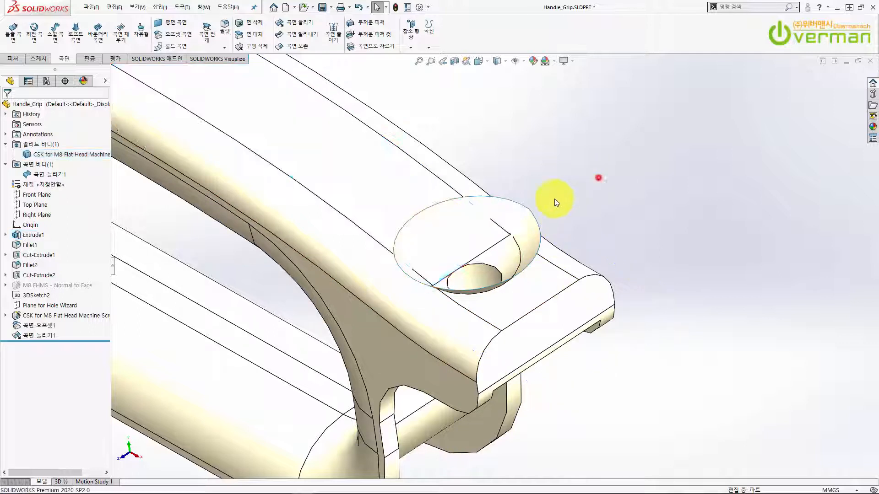
pyautogui.click(521, 218)
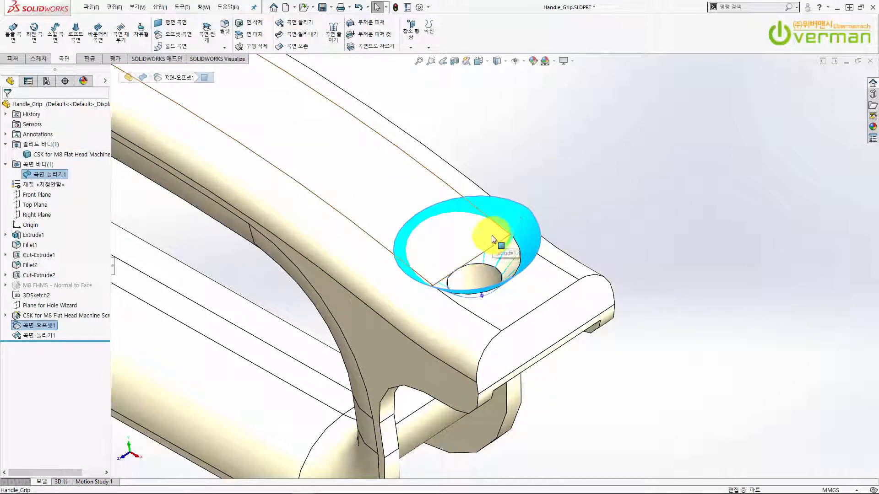
pyautogui.click(548, 161)
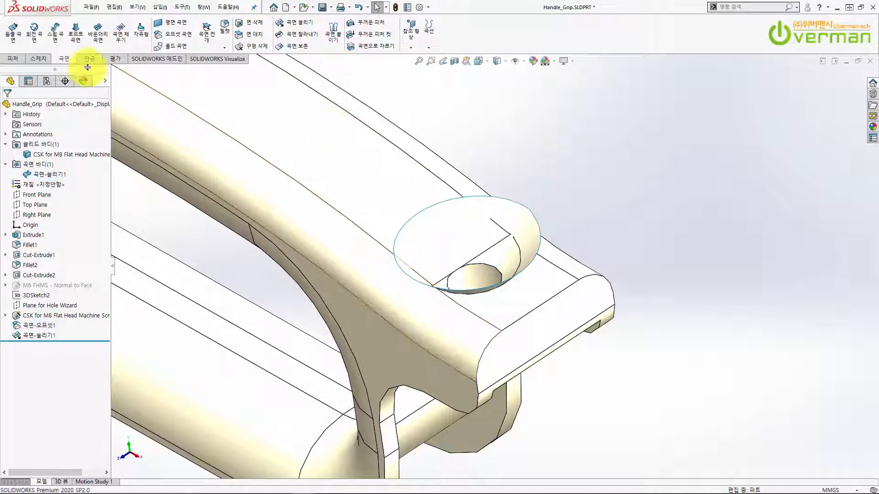
# Cut the solid grip body with the extended cone surface, reversing the cut direction to remove the material inside the cone
pyautogui.click(374, 48)
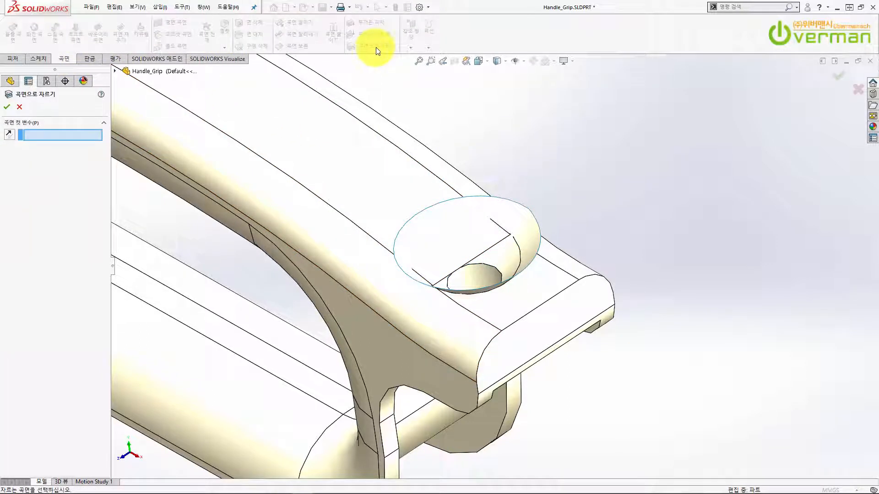
pyautogui.click(532, 221)
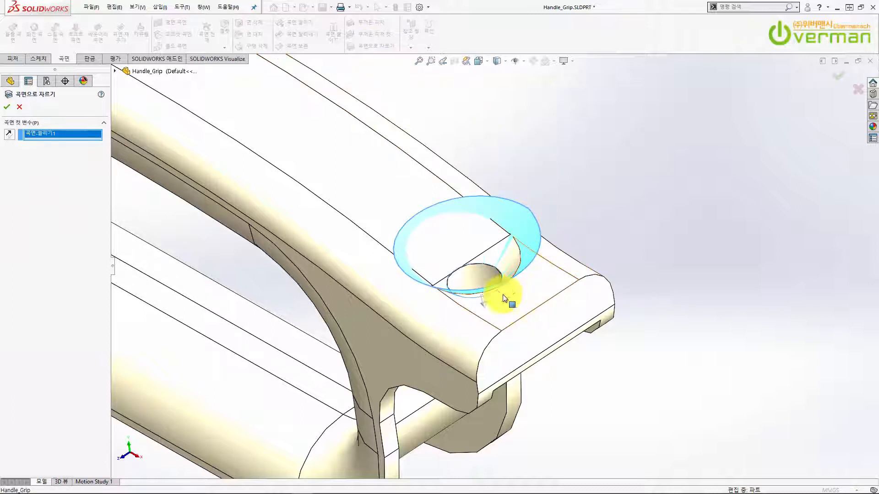
pyautogui.scroll(-3, 504, 297)
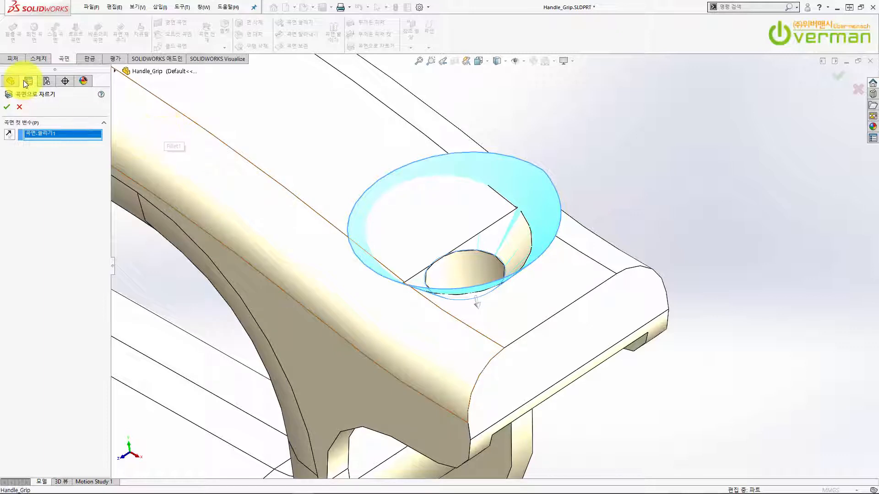
pyautogui.click(11, 134)
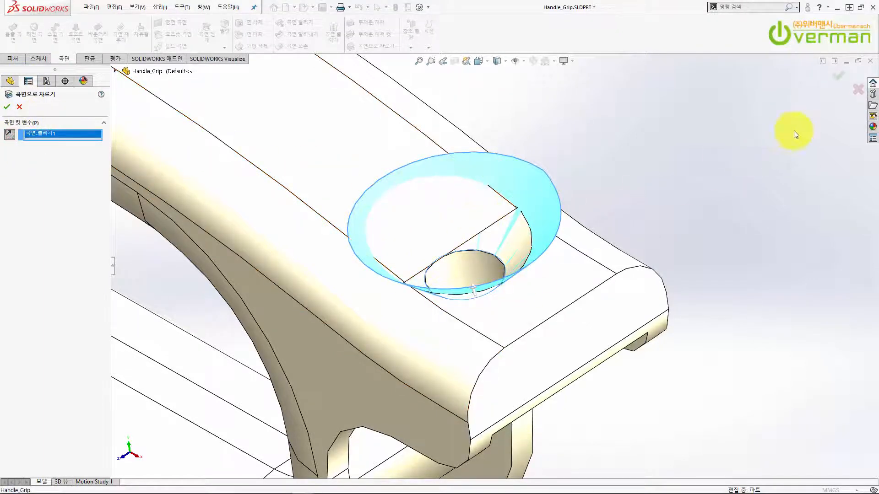
pyautogui.click(839, 74)
# Hide the extended cone surface to inspect the cut countersink in the curved upper face, and show the surface again
pyautogui.moveTo(412, 265); pyautogui.dragTo(444, 299, button='middle')
pyautogui.scroll(-2, 444, 298)
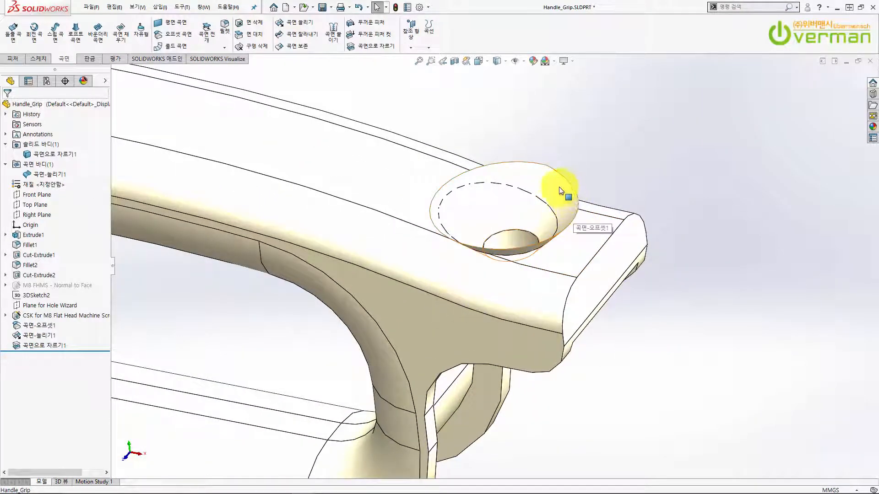
pyautogui.click(548, 179)
pyautogui.click(590, 147)
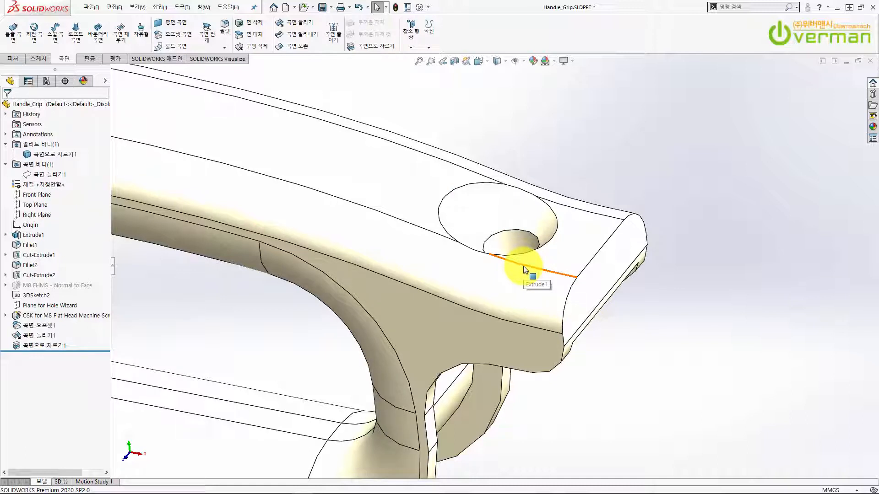
pyautogui.click(43, 174)
pyautogui.click(52, 164)
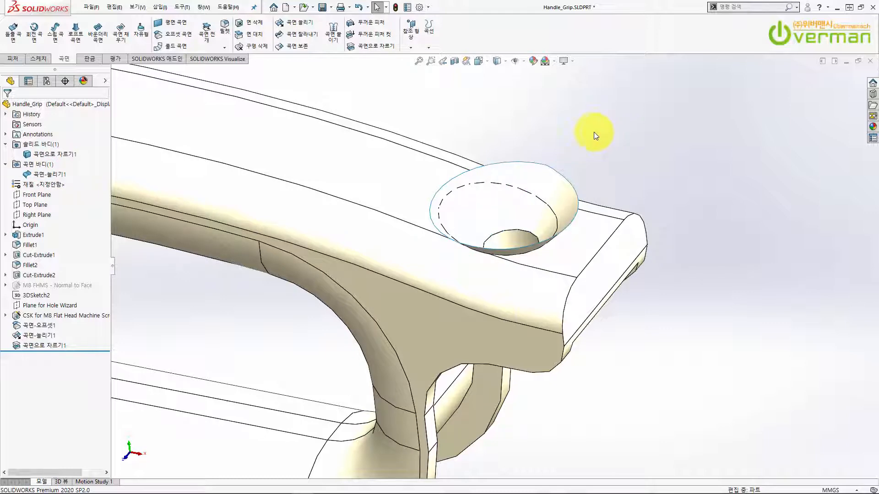
# Delete the extended cone surface body with Delete/Keep Body, leaving only the solid grip body
pyautogui.rightClick(43, 174)
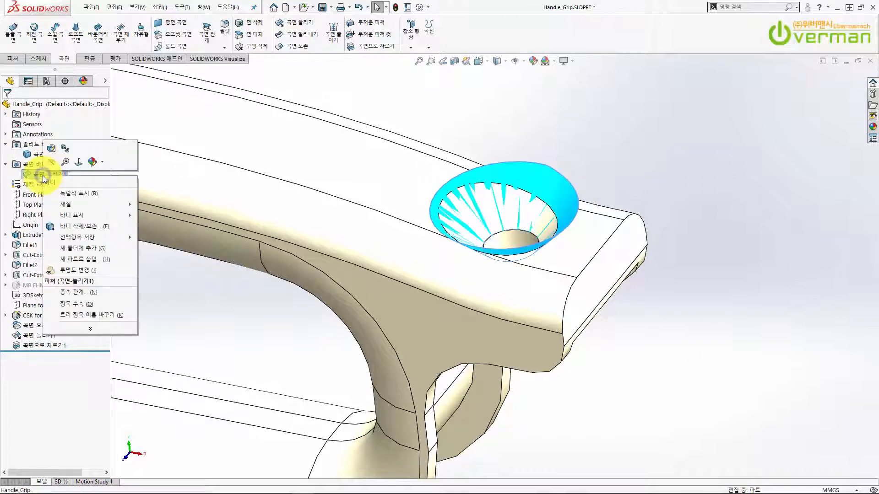
pyautogui.click(83, 229)
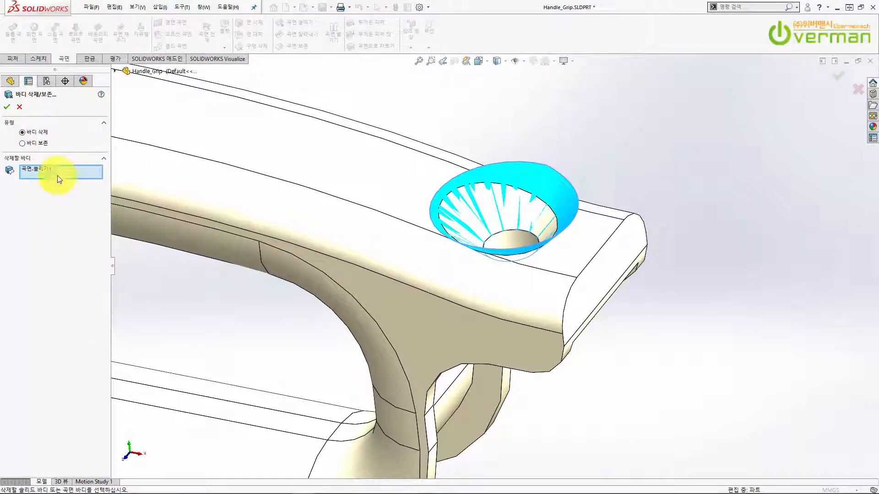
pyautogui.click(7, 108)
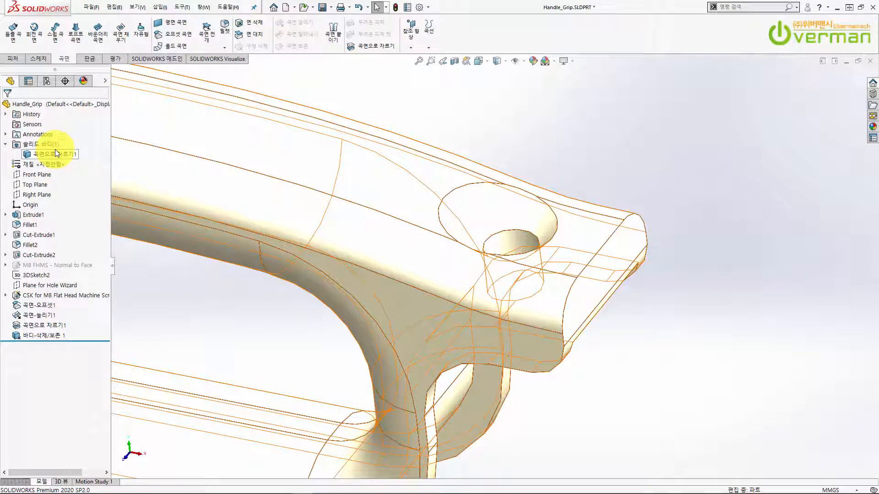
pyautogui.click(696, 384)
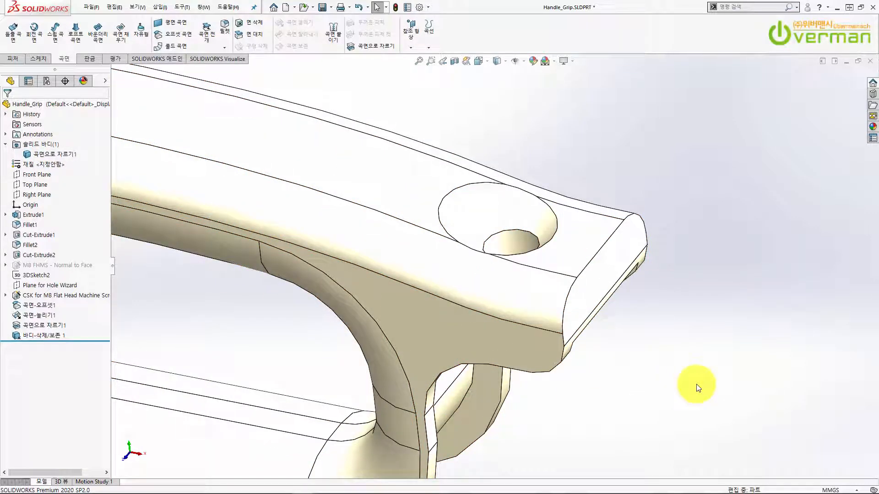
pyautogui.hotkey('ctrl', '7')
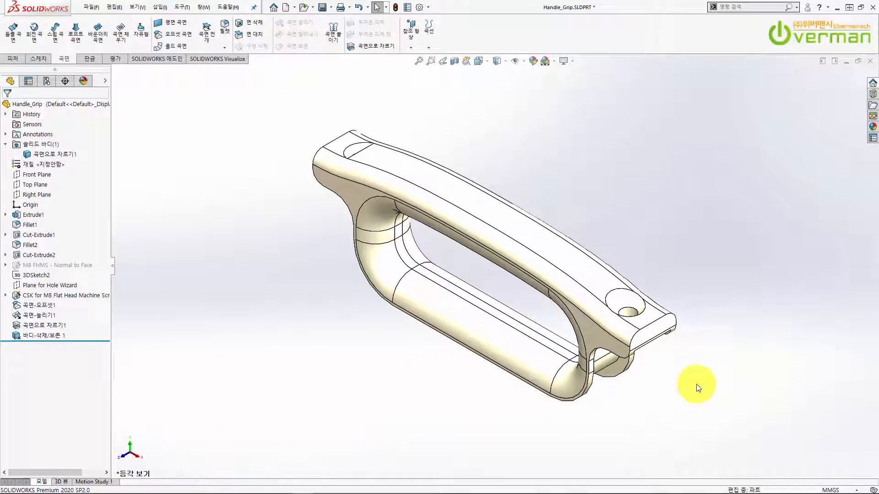